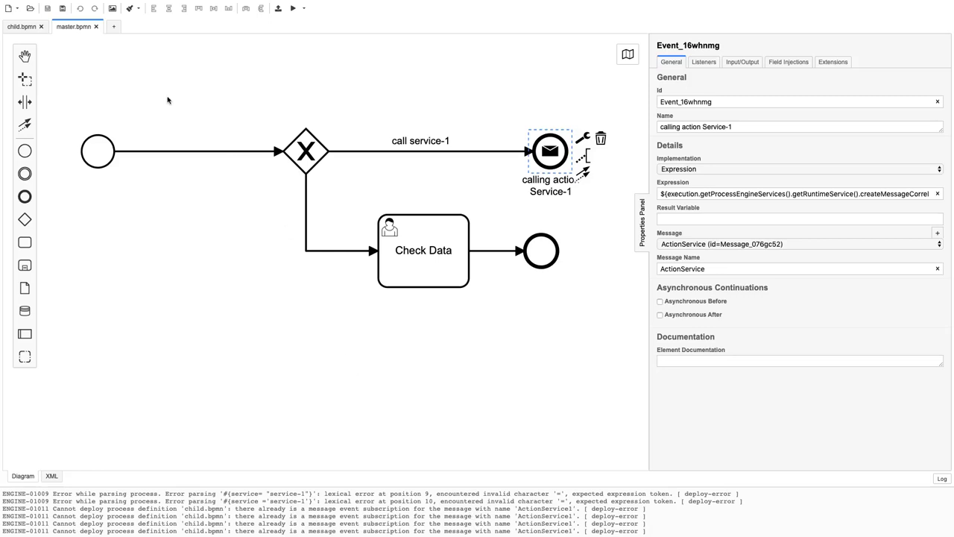
Review the child and master diagrams, inspecting the child's message start event and its Test user task
{"action": "left_click", "coordinate": [23, 27]}
{"action": "left_click", "coordinate": [70, 29]}
{"action": "left_click", "coordinate": [315, 104]}
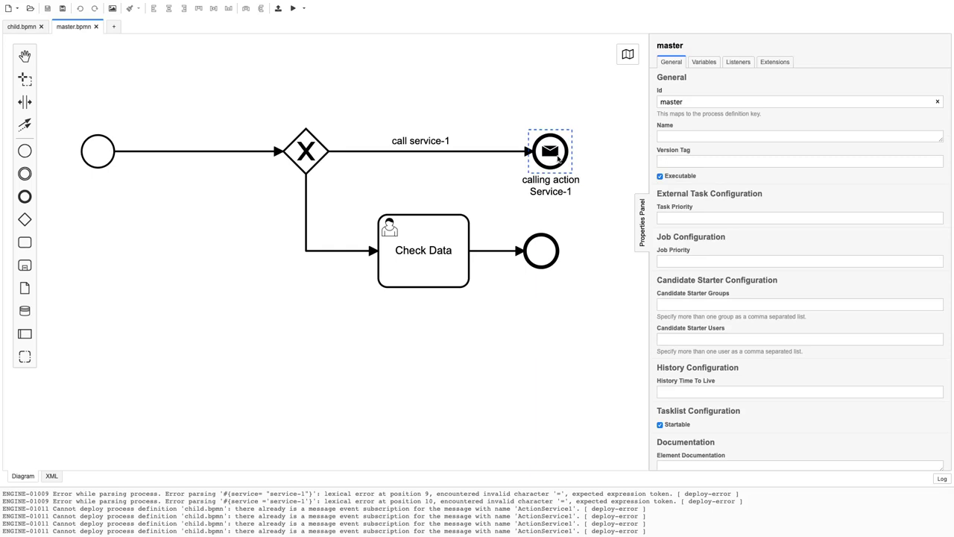
{"action": "left_click", "coordinate": [20, 27]}
{"action": "left_click", "coordinate": [83, 92]}
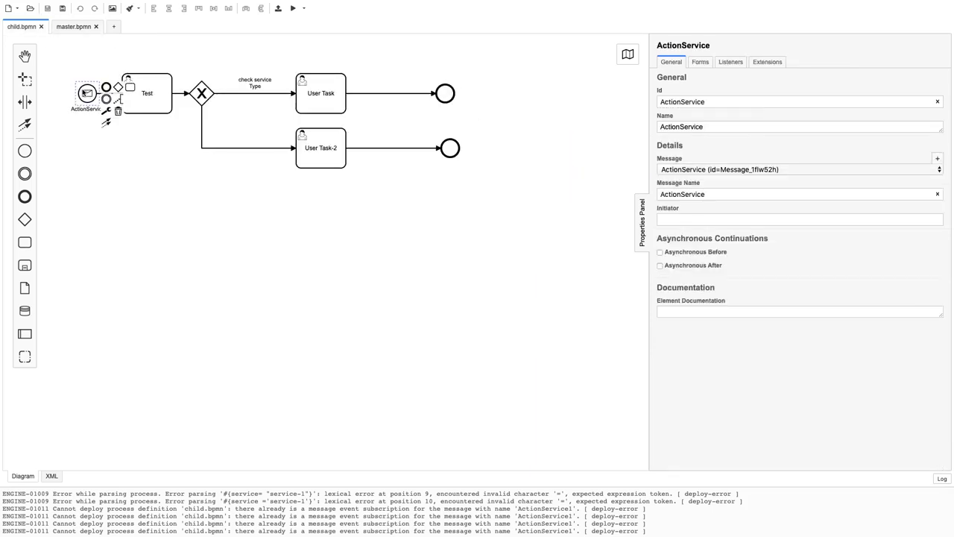
{"action": "left_click", "coordinate": [127, 150]}
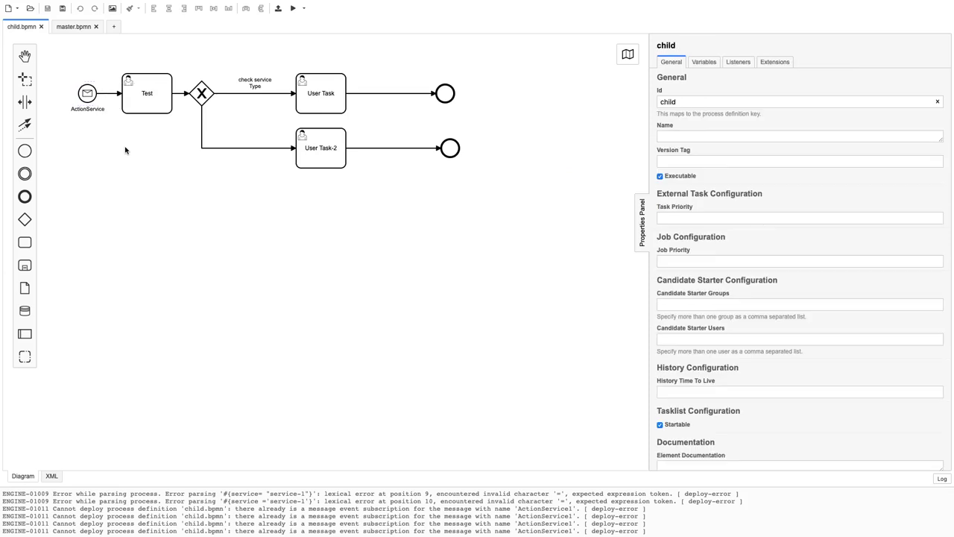
{"action": "left_click", "coordinate": [141, 86]}
{"action": "left_click", "coordinate": [144, 50]}
{"action": "left_click", "coordinate": [142, 89]}
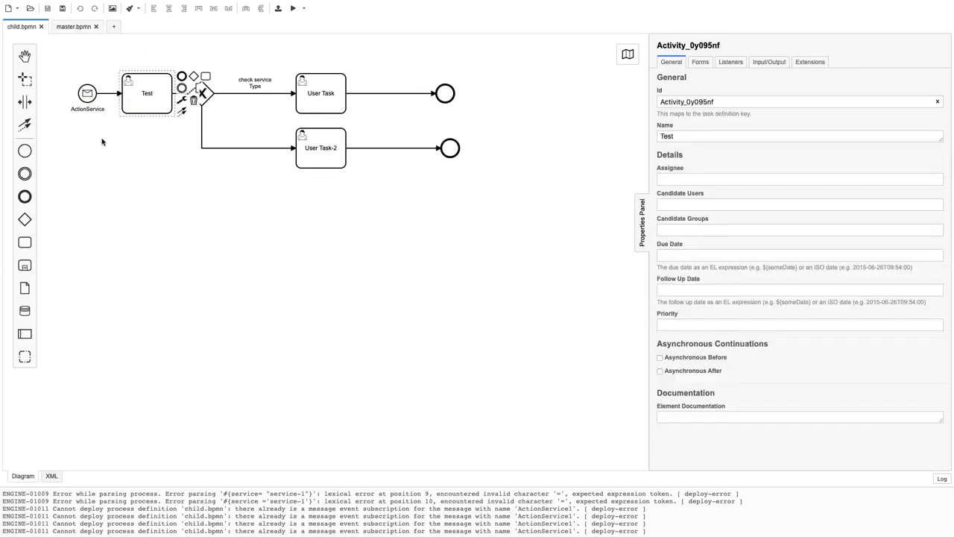
Compare the message name on the master's message end event with the one on the child's message start event
{"action": "left_click", "coordinate": [74, 28]}
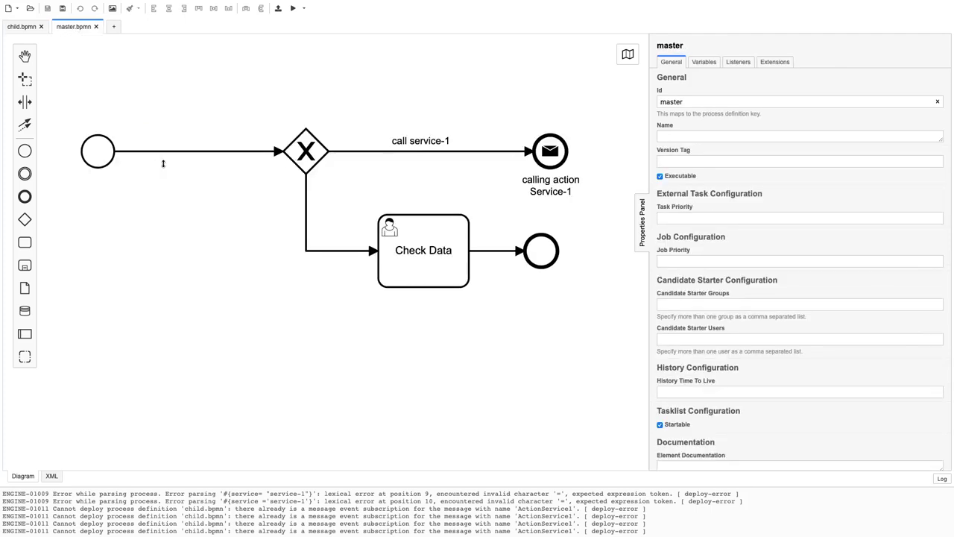
{"action": "scroll", "coordinate": [186, 191], "scroll_direction": "down", "scroll_amount": 2}
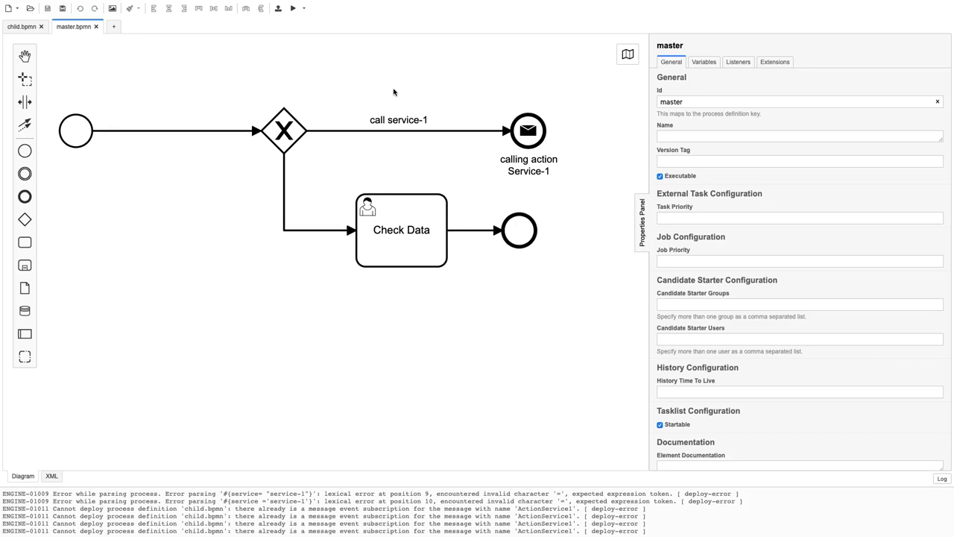
{"action": "left_click", "coordinate": [529, 131]}
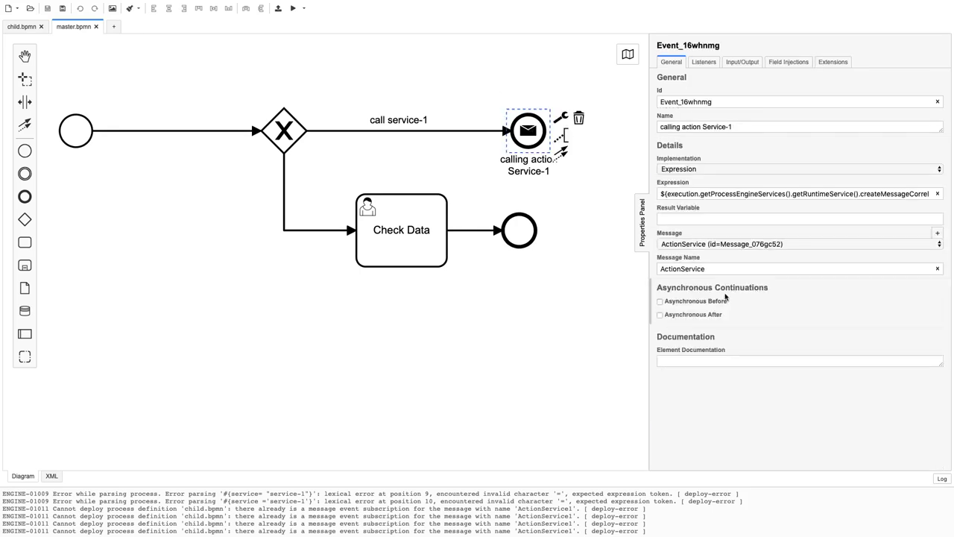
{"action": "left_click_drag", "start_coordinate": [707, 268], "coordinate": [655, 269]}
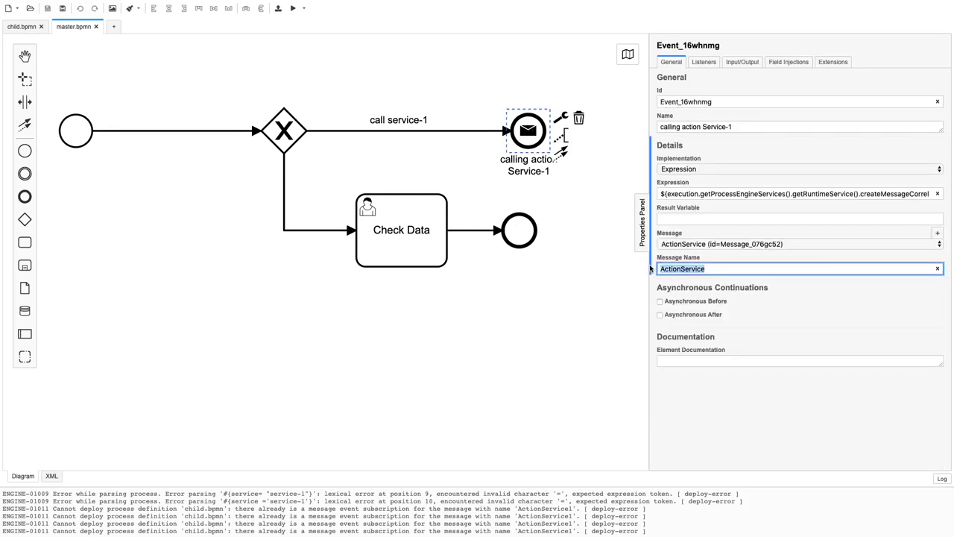
{"action": "left_click", "coordinate": [24, 28]}
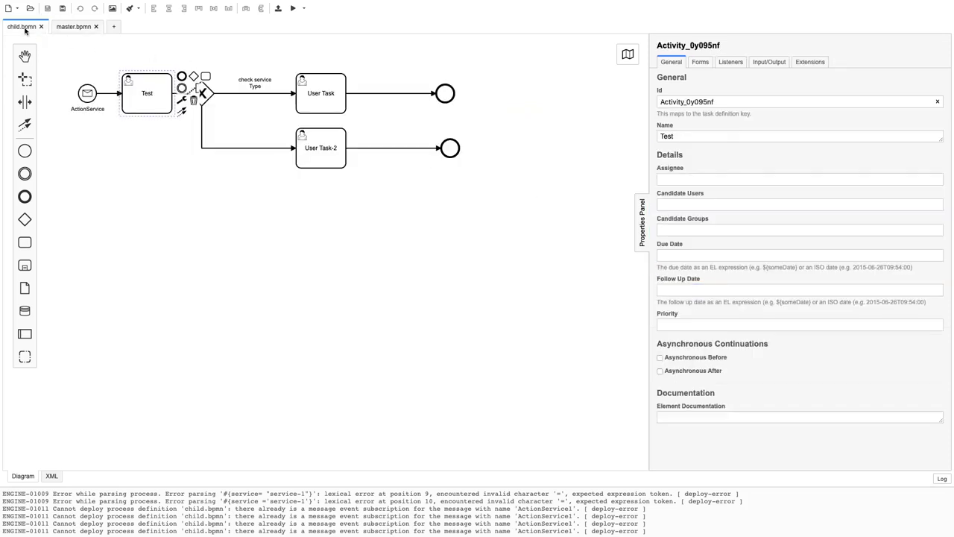
{"action": "left_click", "coordinate": [87, 95]}
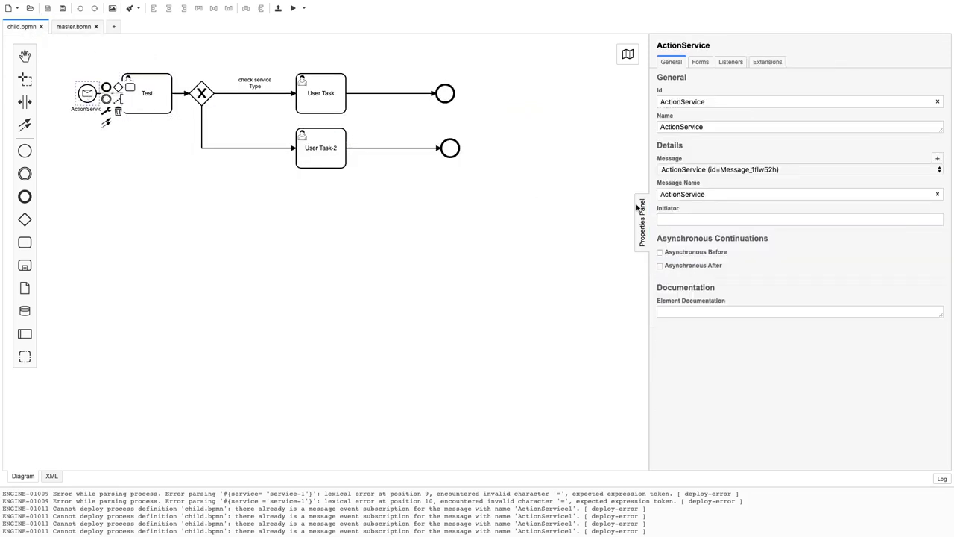
{"action": "left_click_drag", "start_coordinate": [707, 194], "coordinate": [651, 195]}
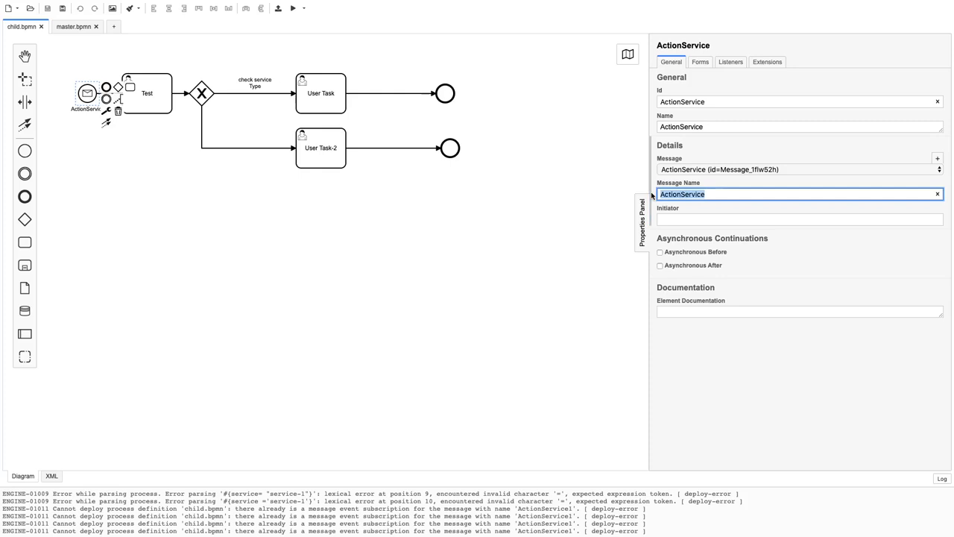
Return to the master diagram and examine the condition expression on the call service-1 flow
{"action": "left_click", "coordinate": [77, 28]}
{"action": "left_click", "coordinate": [209, 208]}
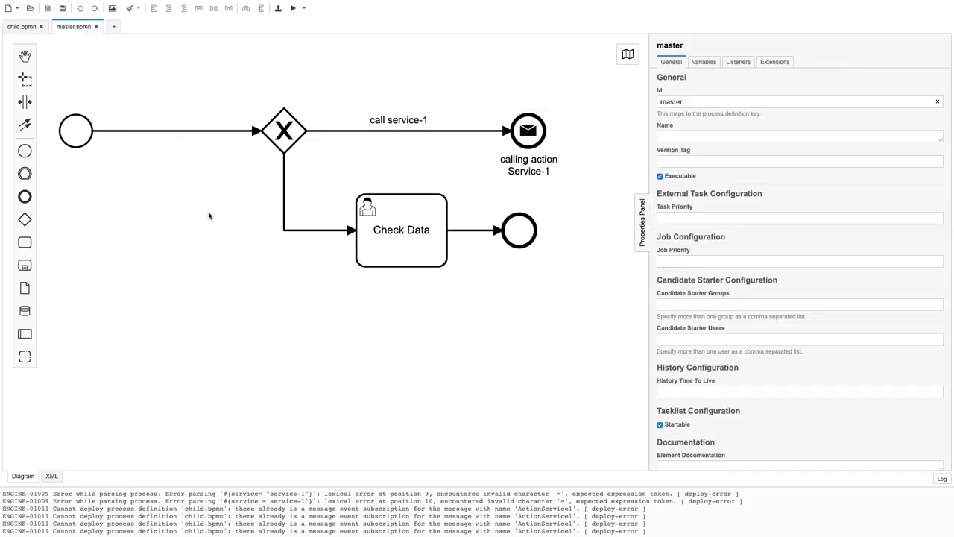
{"action": "left_click", "coordinate": [319, 131]}
{"action": "left_click", "coordinate": [340, 89]}
{"action": "left_click", "coordinate": [342, 131]}
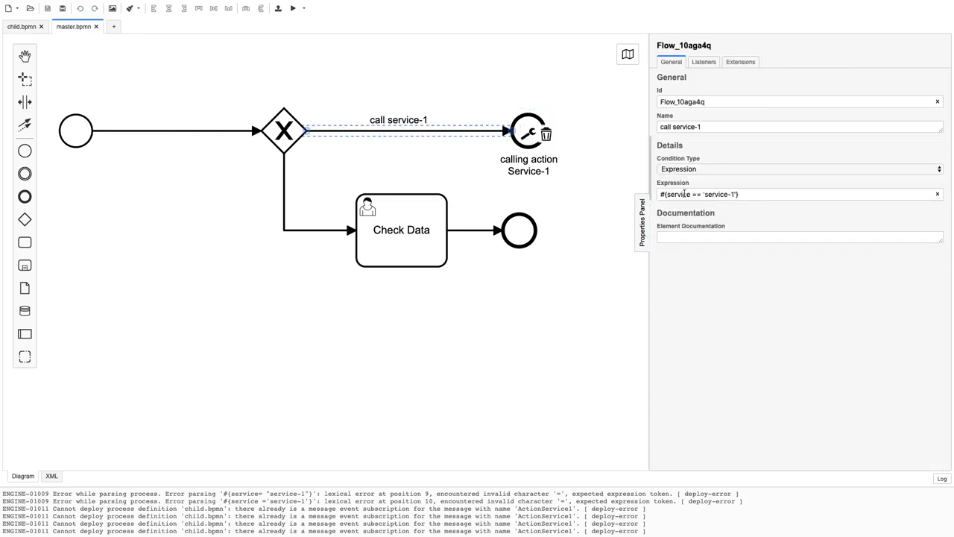
{"action": "left_click", "coordinate": [523, 109]}
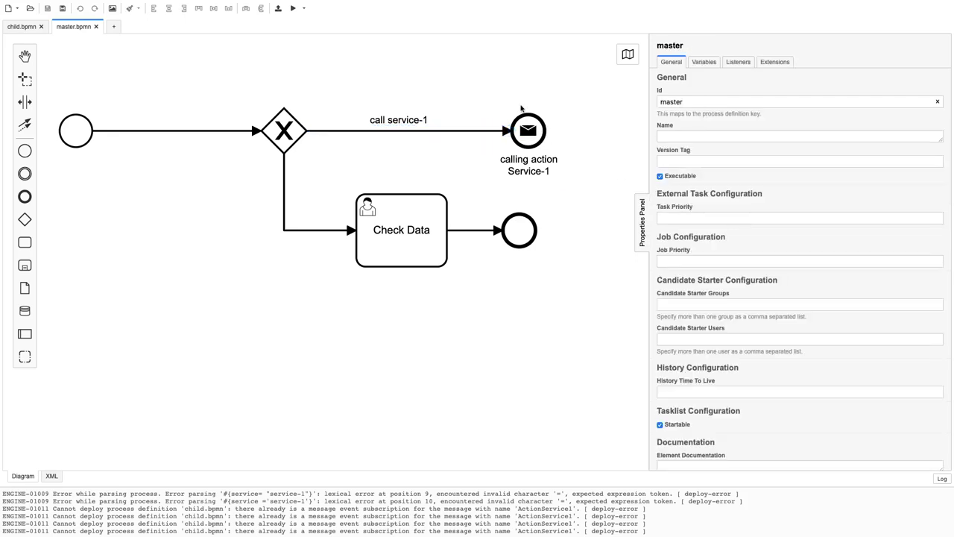
Inspect the implementation and message settings of the master's message end event
{"action": "left_click", "coordinate": [527, 126]}
{"action": "left_click", "coordinate": [401, 216]}
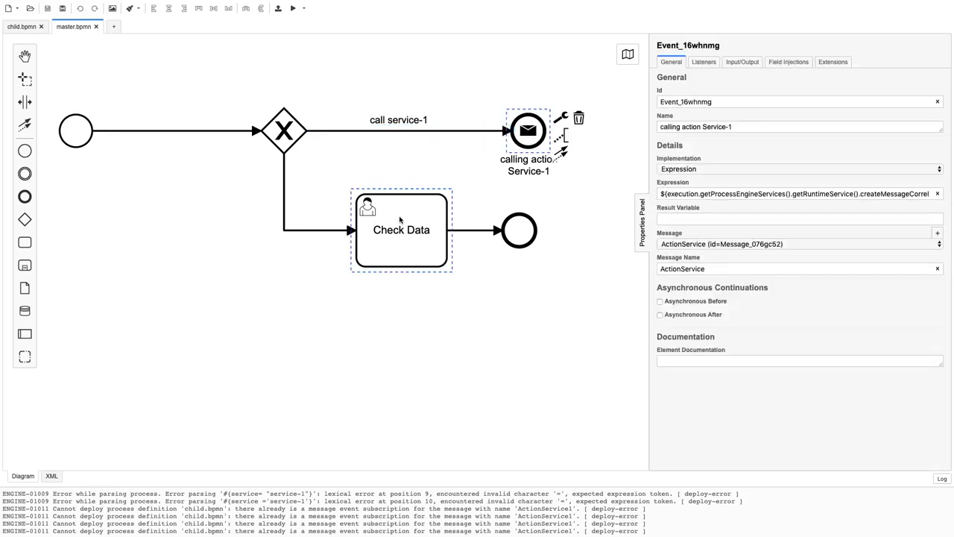
{"action": "left_click", "coordinate": [498, 58]}
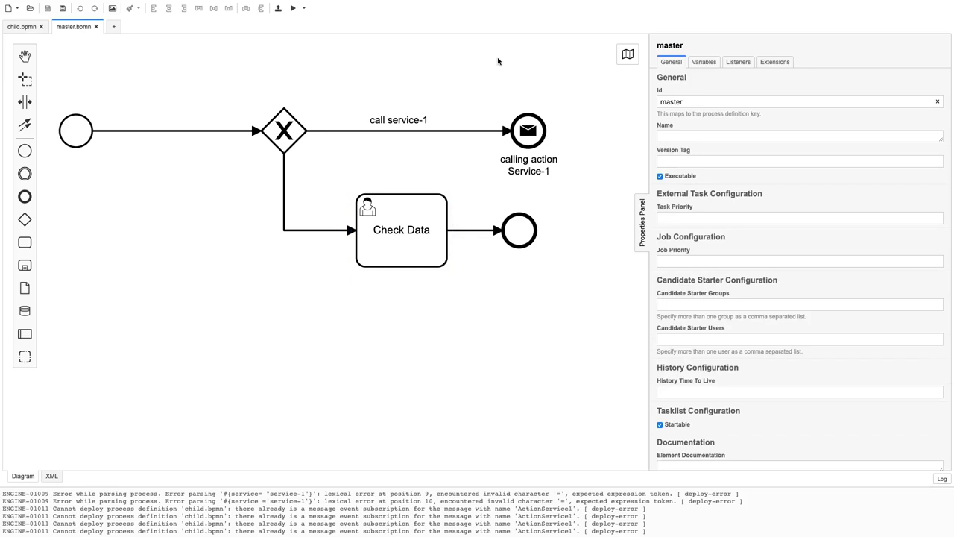
{"action": "left_click", "coordinate": [525, 127]}
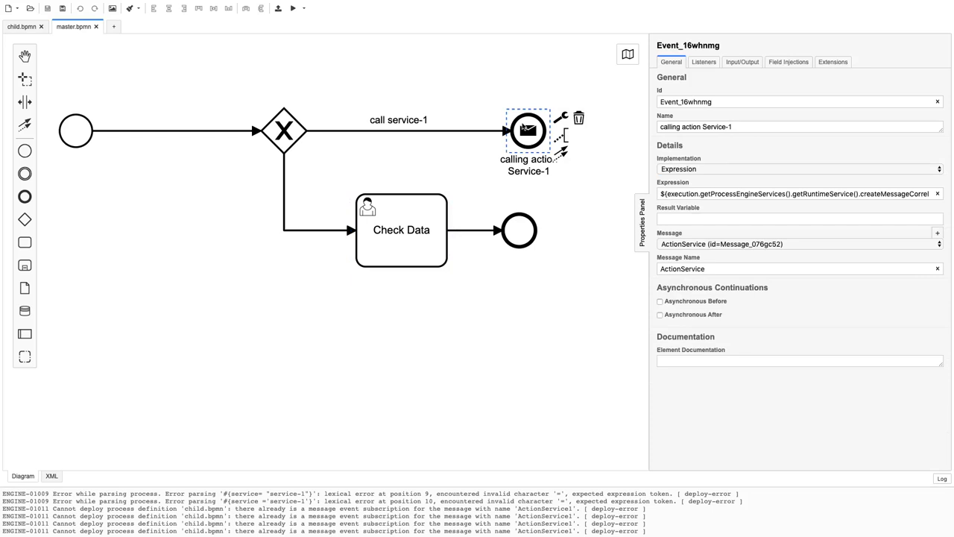
{"action": "left_click", "coordinate": [470, 96]}
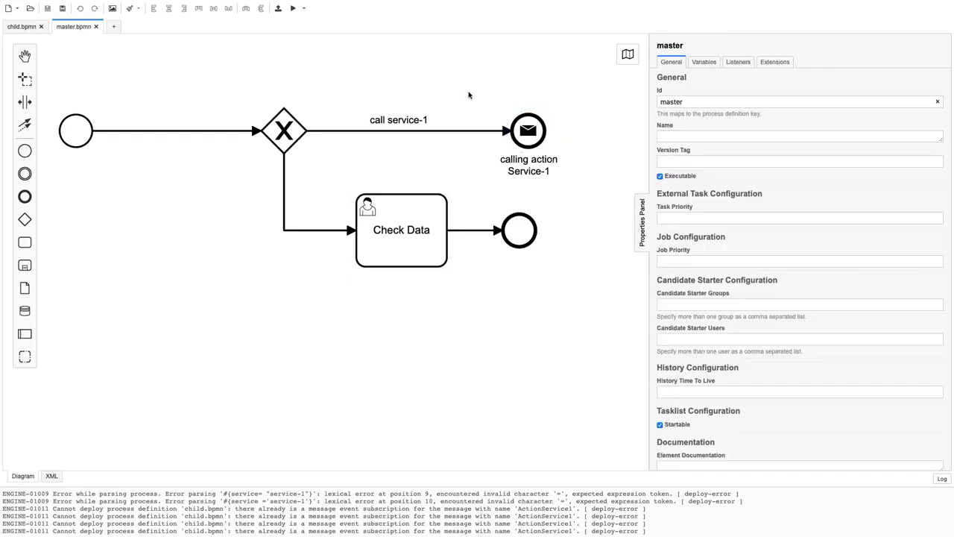
{"action": "left_click", "coordinate": [534, 131]}
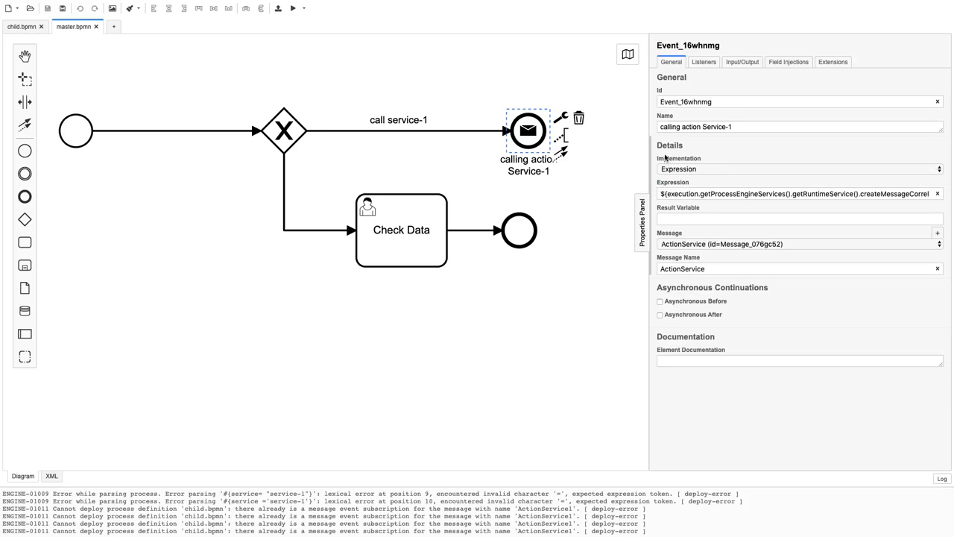
{"action": "left_click", "coordinate": [538, 79]}
Read through the message end event's expression, from the process engine services call to the final correlation call
{"action": "left_click", "coordinate": [533, 127]}
{"action": "double_click", "coordinate": [682, 193]}
{"action": "double_click", "coordinate": [725, 193]}
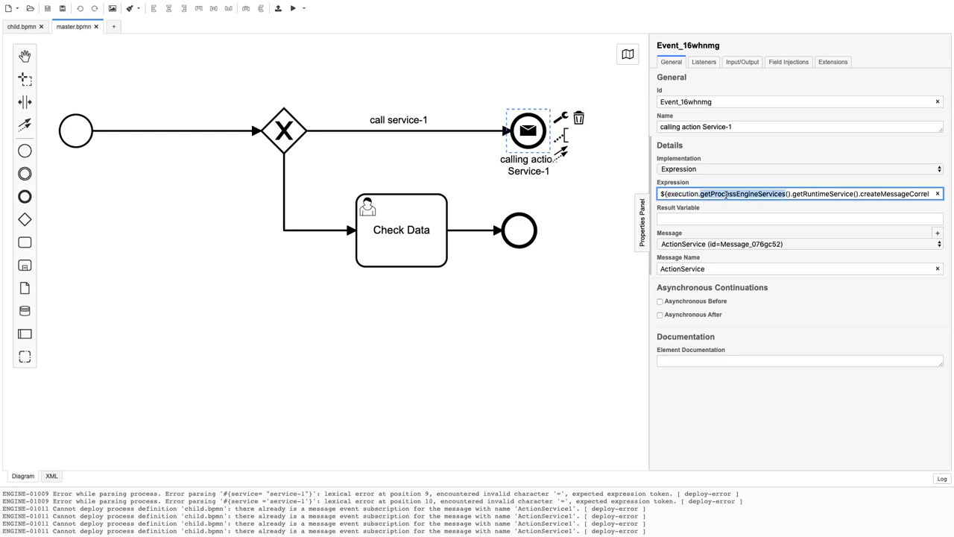
{"action": "scroll", "coordinate": [726, 193], "scroll_direction": "right", "scroll_amount": 3}
{"action": "double_click", "coordinate": [737, 194]}
{"action": "scroll", "coordinate": [738, 194], "scroll_direction": "right", "scroll_amount": 2}
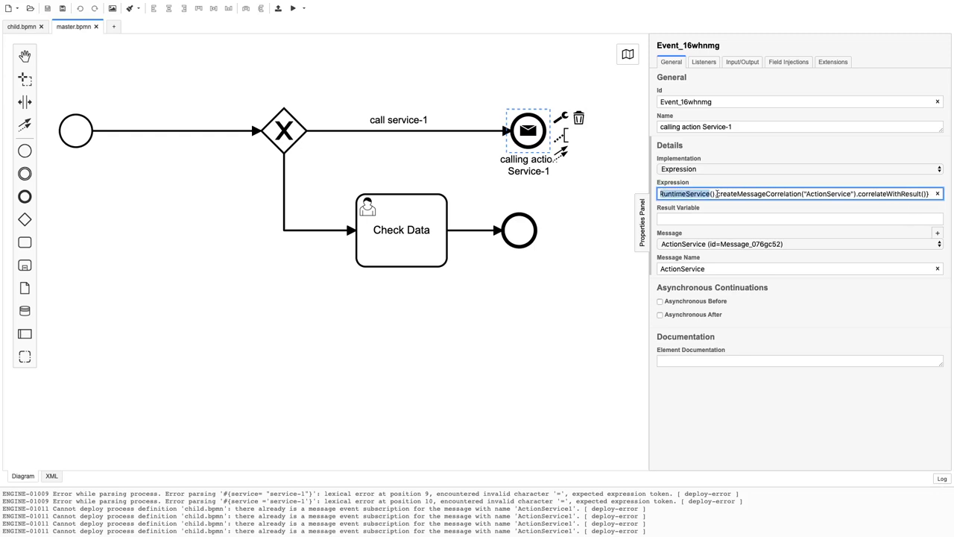
{"action": "double_click", "coordinate": [736, 194]}
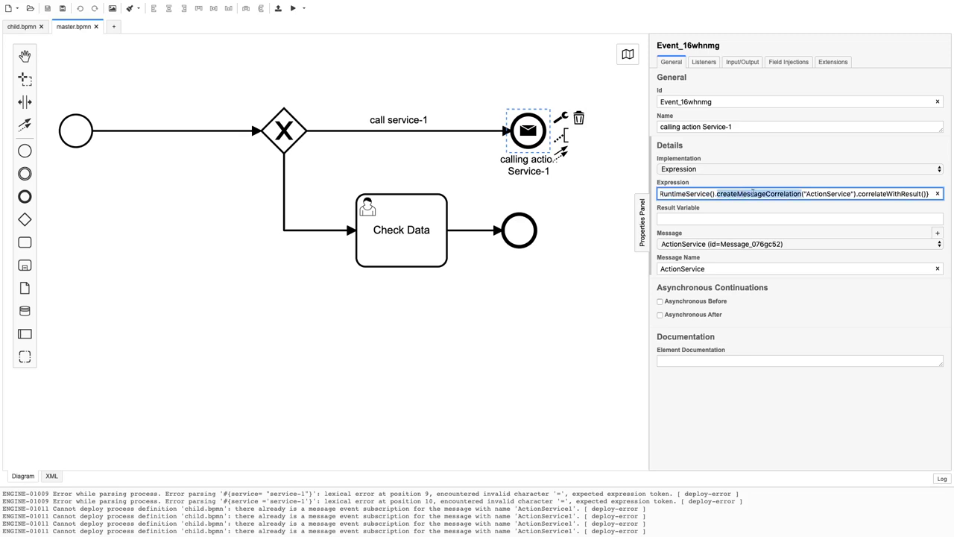
{"action": "double_click", "coordinate": [831, 194]}
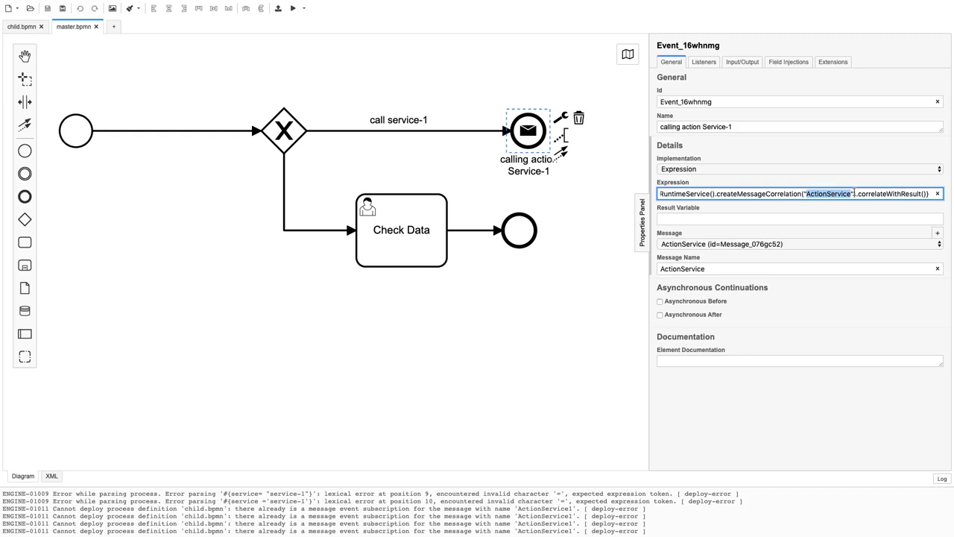
{"action": "double_click", "coordinate": [889, 193]}
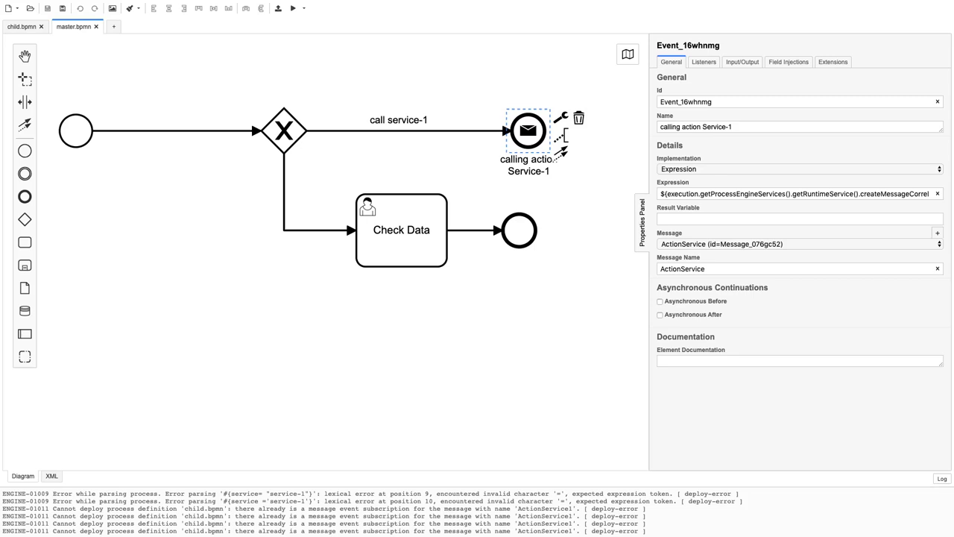
Insert .setVariable("test", 'hello') before .correlateWithResult() in the message end event's expression
{"action": "left_click", "coordinate": [849, 193]}
{"action": "left_click_drag", "start_coordinate": [863, 194], "coordinate": [937, 196]}
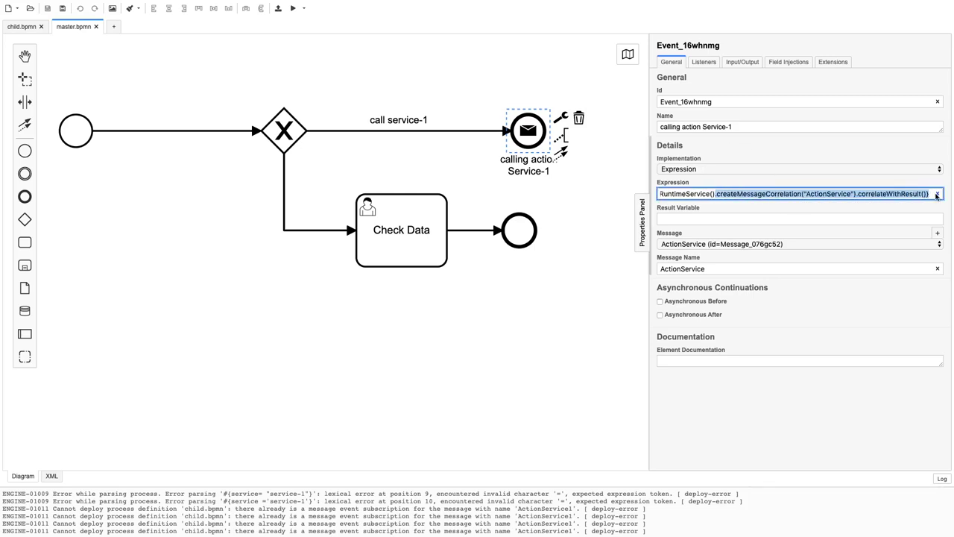
{"action": "left_click", "coordinate": [857, 195]}
{"action": "type", "text": ".setVariable(\"test\", 'hello')."}
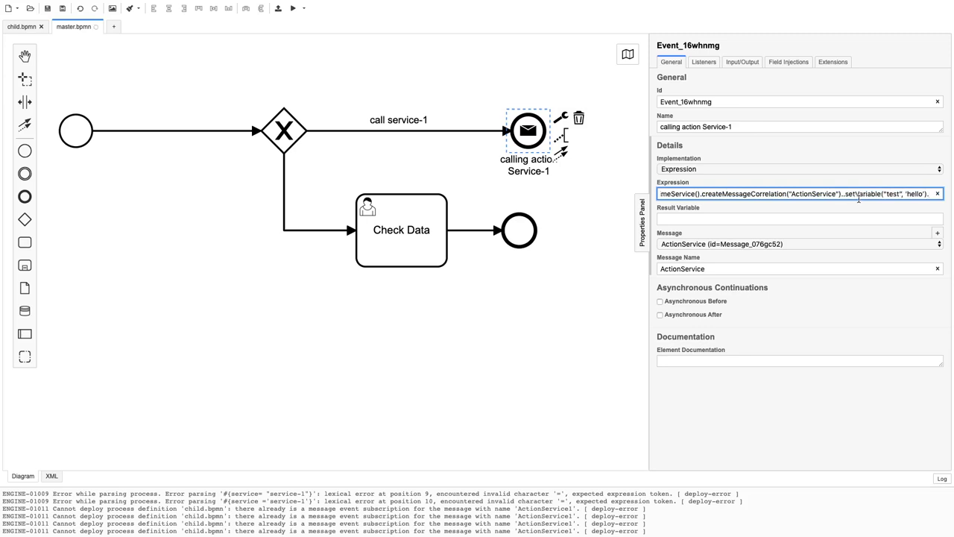
{"action": "type", "text": "correlateWithResult()"}
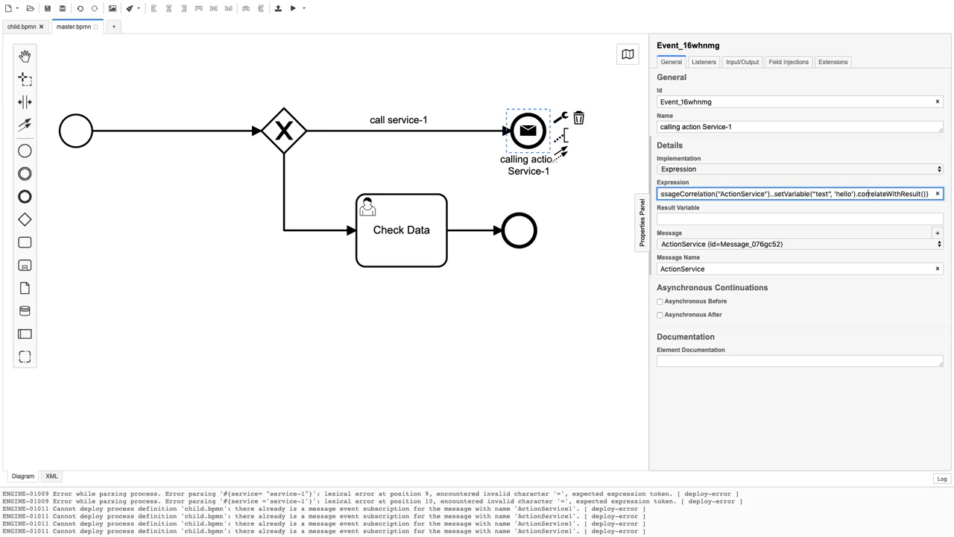
{"action": "left_click", "coordinate": [775, 193]}
{"action": "key", "text": "BackSpace"}
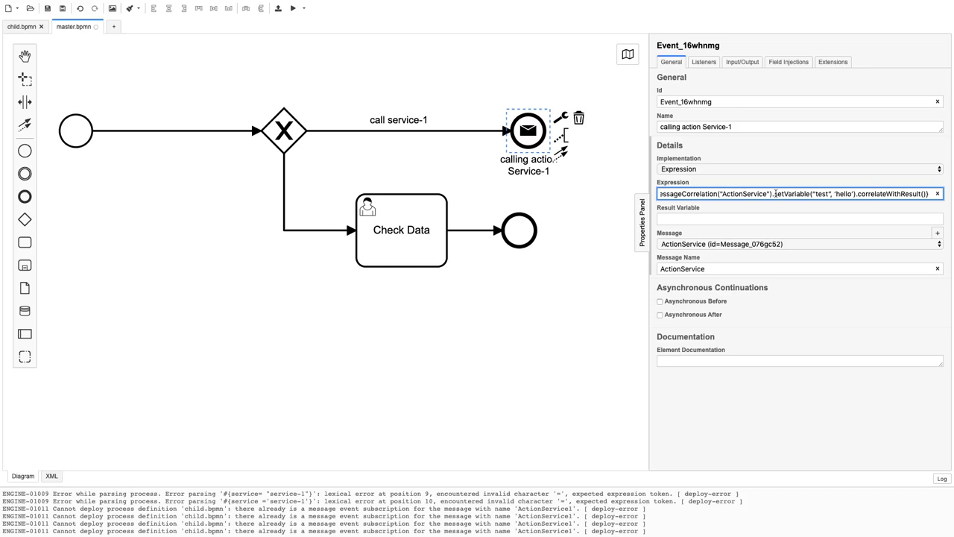
Widen the properties area slightly and review the full expression of the message end event
{"action": "left_click", "coordinate": [598, 237]}
{"action": "scroll", "coordinate": [598, 237], "scroll_direction": "up", "scroll_amount": 1}
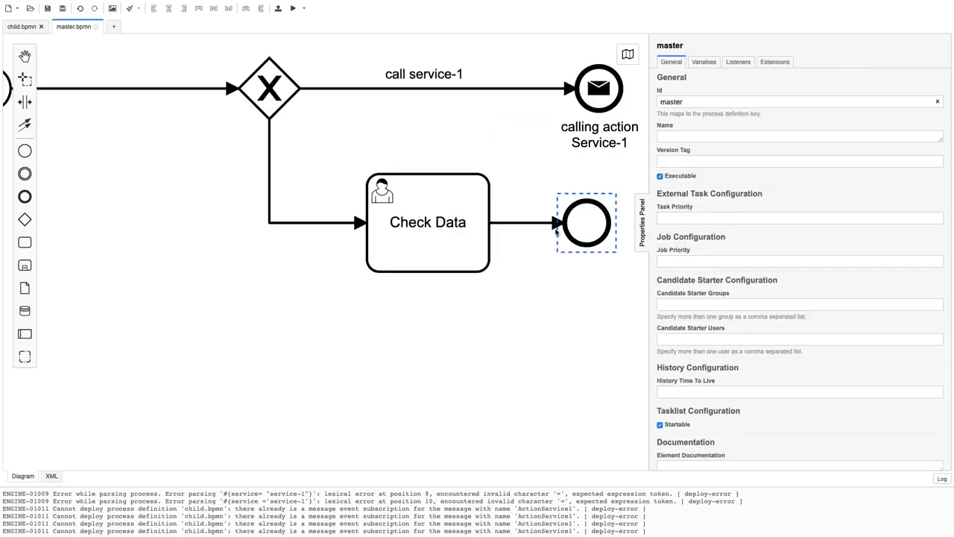
{"action": "scroll", "coordinate": [539, 255], "scroll_direction": "up", "scroll_amount": 1}
{"action": "scroll", "coordinate": [538, 255], "scroll_direction": "right", "scroll_amount": 5}
{"action": "left_click", "coordinate": [521, 112]}
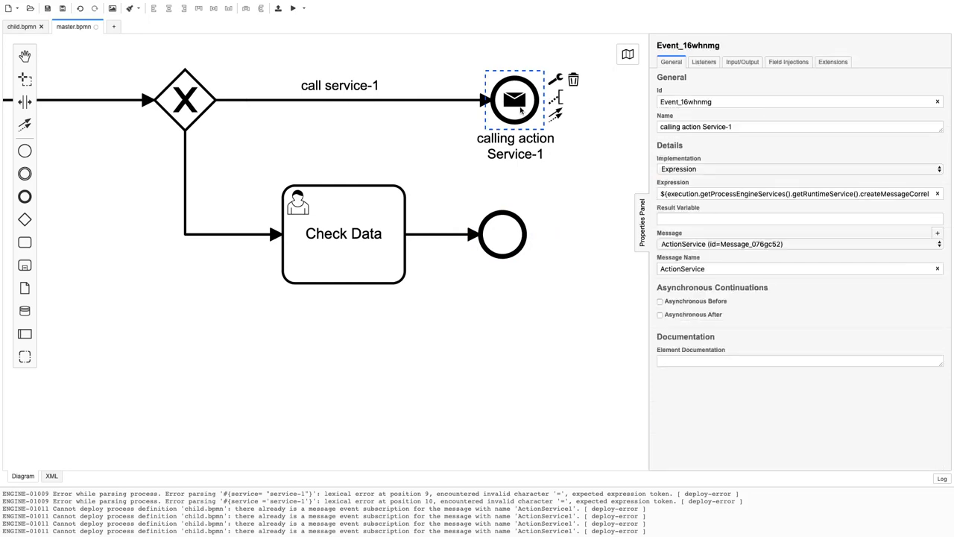
{"action": "left_click_drag", "start_coordinate": [651, 117], "coordinate": [630, 117]}
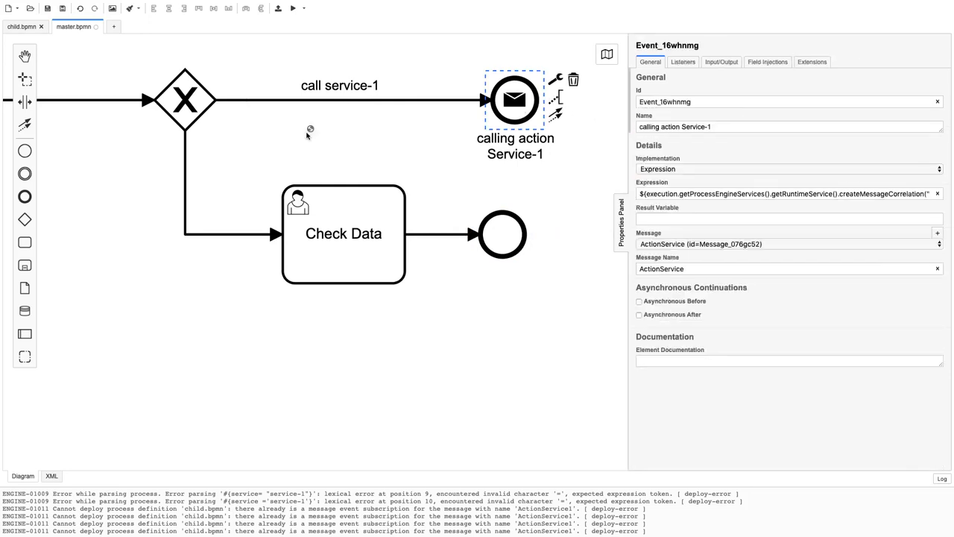
{"action": "left_click_drag", "start_coordinate": [849, 194], "coordinate": [940, 193]}
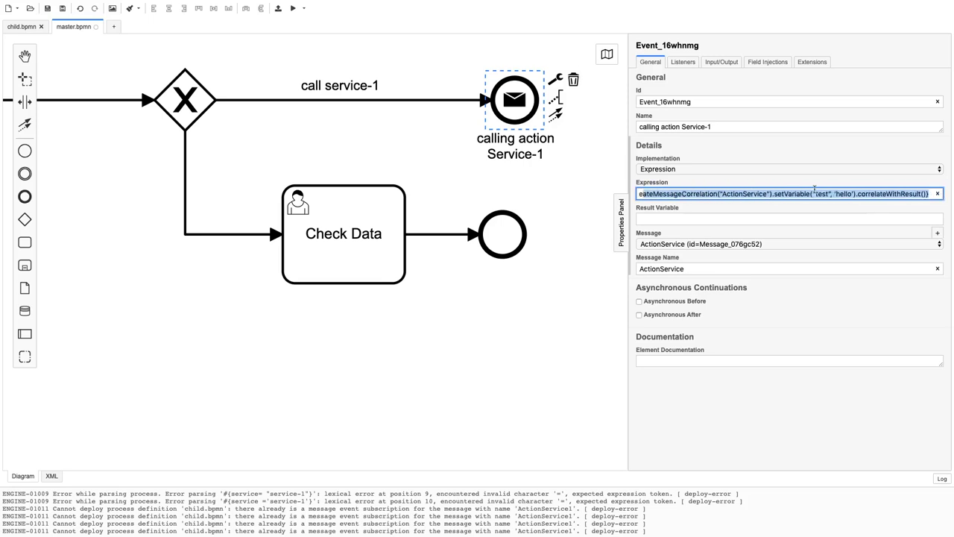
Replace the setVariable arguments in the message end event's expression with "test","hello", using double quotes for both values
{"action": "double_click", "coordinate": [785, 193]}
{"action": "left_click", "coordinate": [836, 194]}
{"action": "key", "text": "BackSpace"}
{"action": "type", "text": "\""}
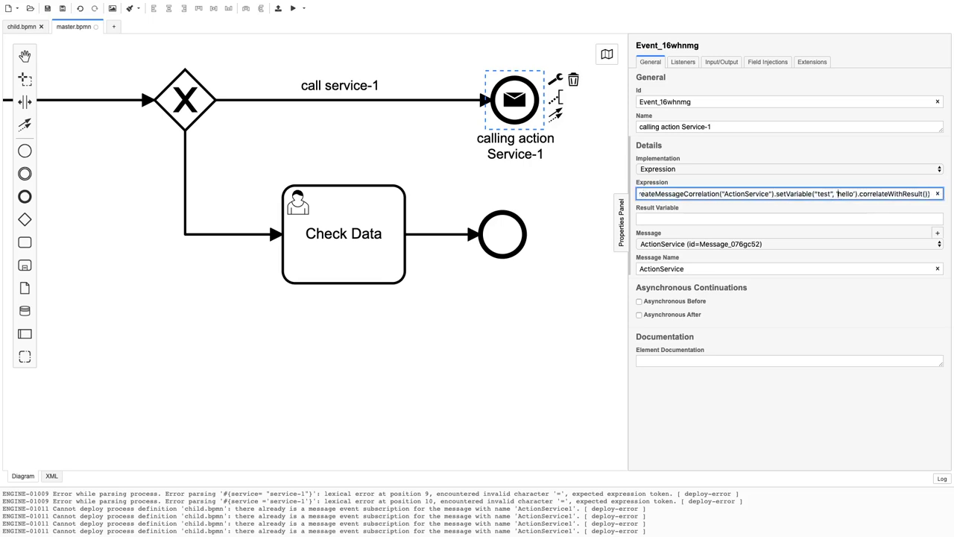
{"action": "key", "text": "BackSpace"}
{"action": "key", "text": "BackSpace"}
{"action": "key", "text": "BackSpace"}
{"action": "key", "text": "BackSpace"}
{"action": "key", "text": "BackSpace"}
{"action": "key", "text": "BackSpace"}
{"action": "key", "text": "BackSpace"}
{"action": "key", "text": "BackSpace"}
{"action": "key", "text": "BackSpace"}
{"action": "key", "text": "BackSpace"}
{"action": "key", "text": "BackSpace"}
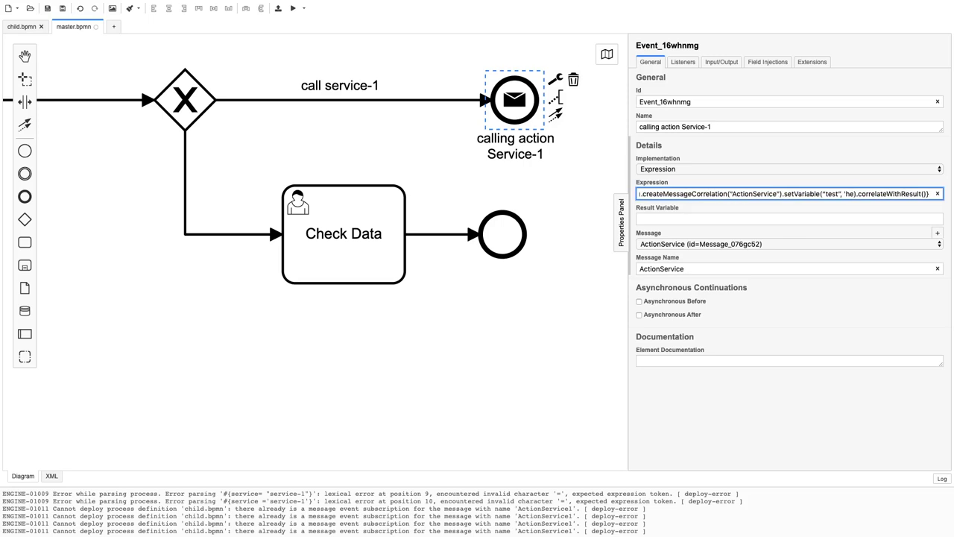
{"action": "key", "text": "BackSpace"}
{"action": "key", "text": "BackSpace"}
{"action": "key", "text": "BackSpace"}
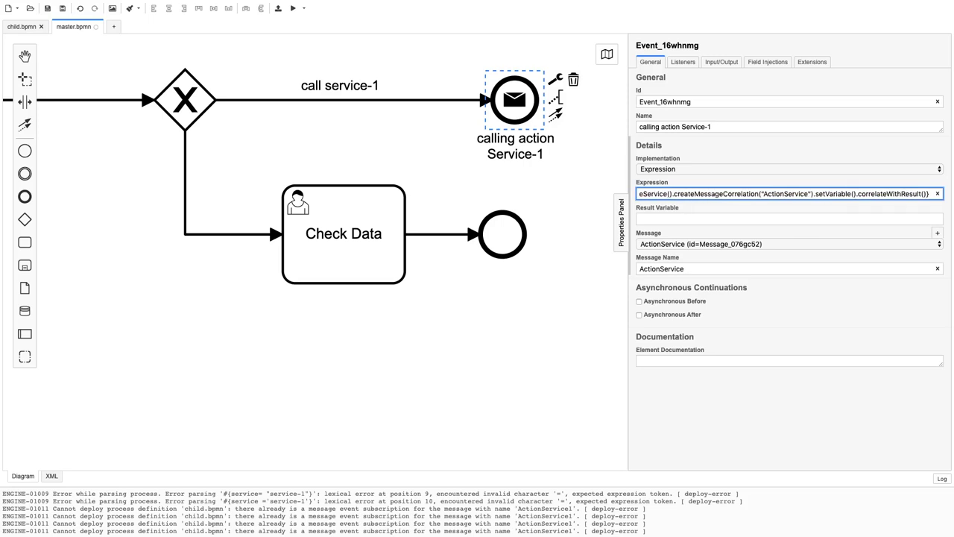
{"action": "type", "text": "\"\"test,\"\""}
{"action": "key", "text": "Left"}
{"action": "type", "text": "hello"}
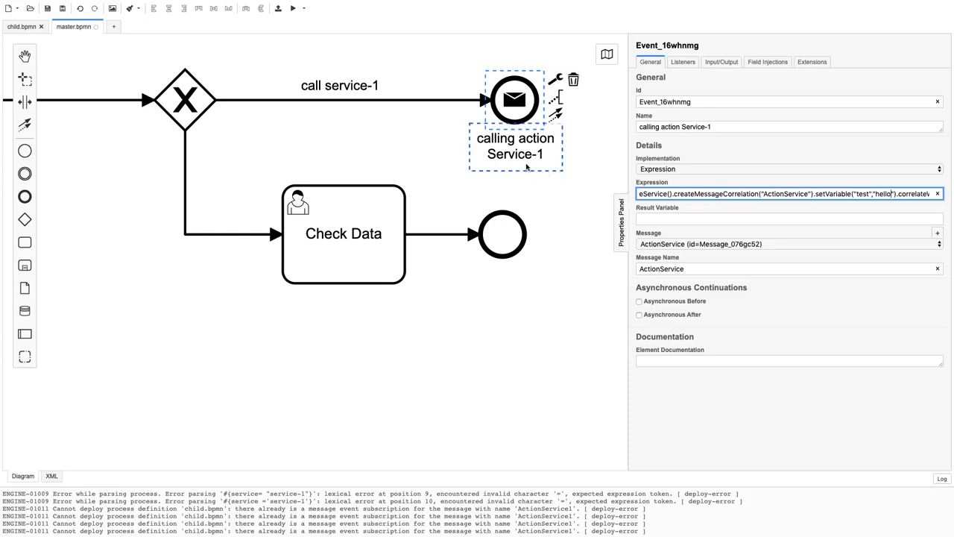
{"action": "left_click", "coordinate": [571, 196]}
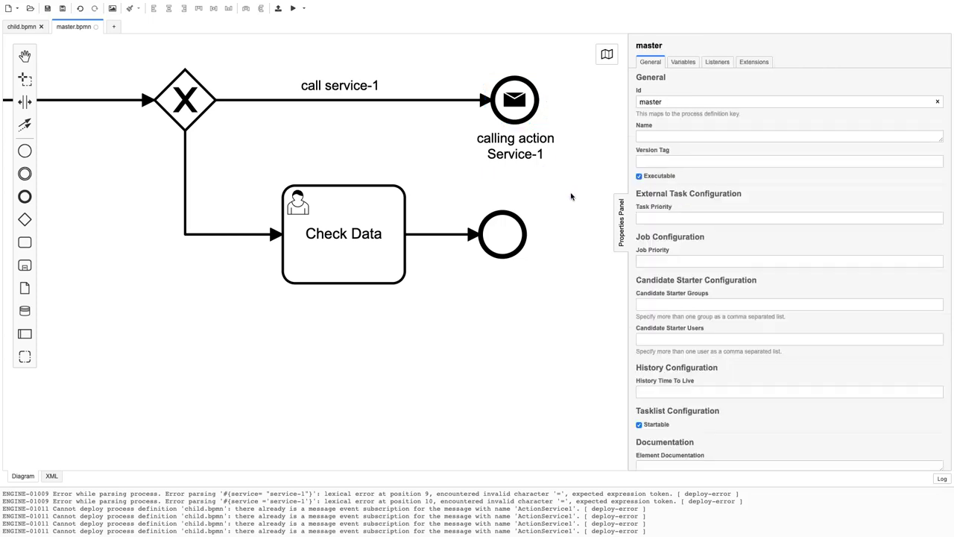
{"action": "left_click", "coordinate": [515, 105]}
{"action": "scroll", "coordinate": [484, 184], "scroll_direction": "left", "scroll_amount": 3}
{"action": "scroll", "coordinate": [484, 185], "scroll_direction": "up", "scroll_amount": 2}
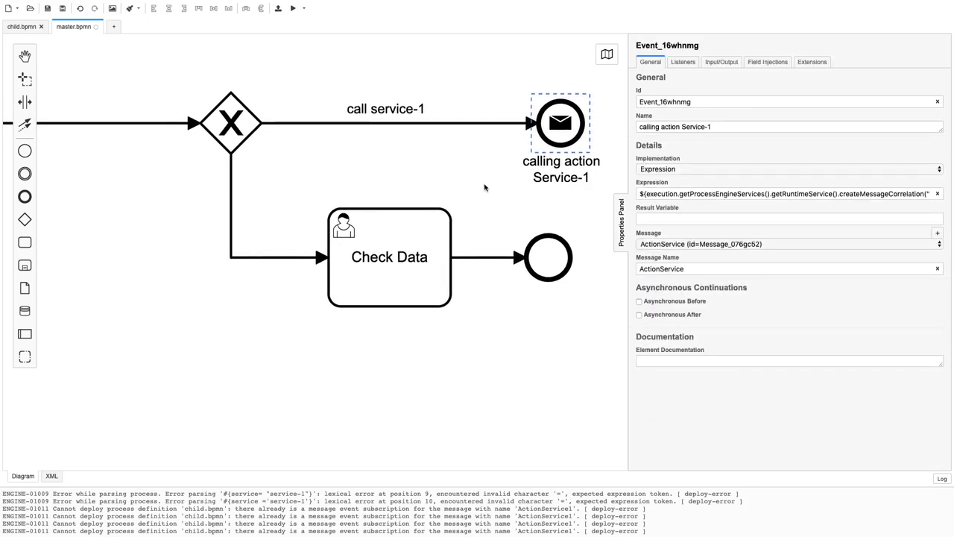
{"action": "left_click", "coordinate": [278, 8]}
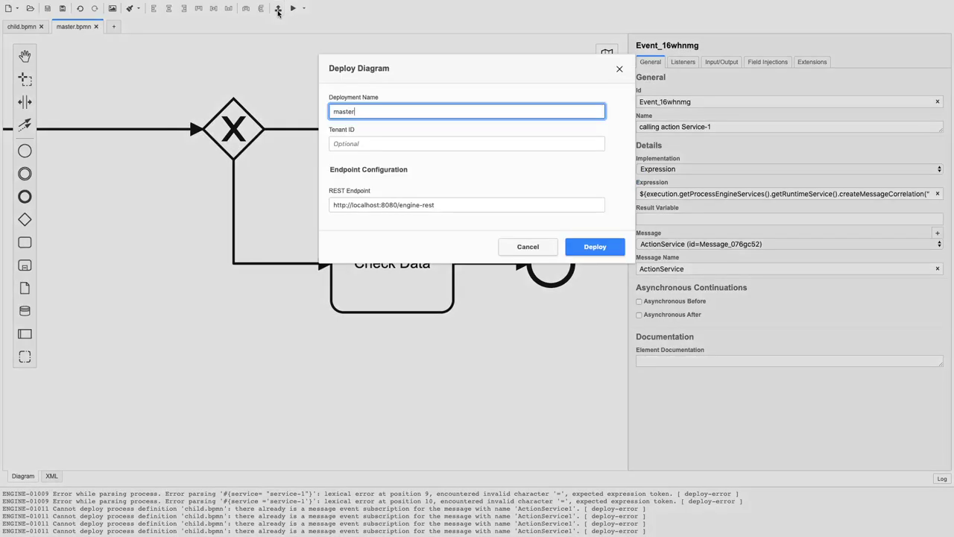
{"action": "left_click", "coordinate": [507, 245]}
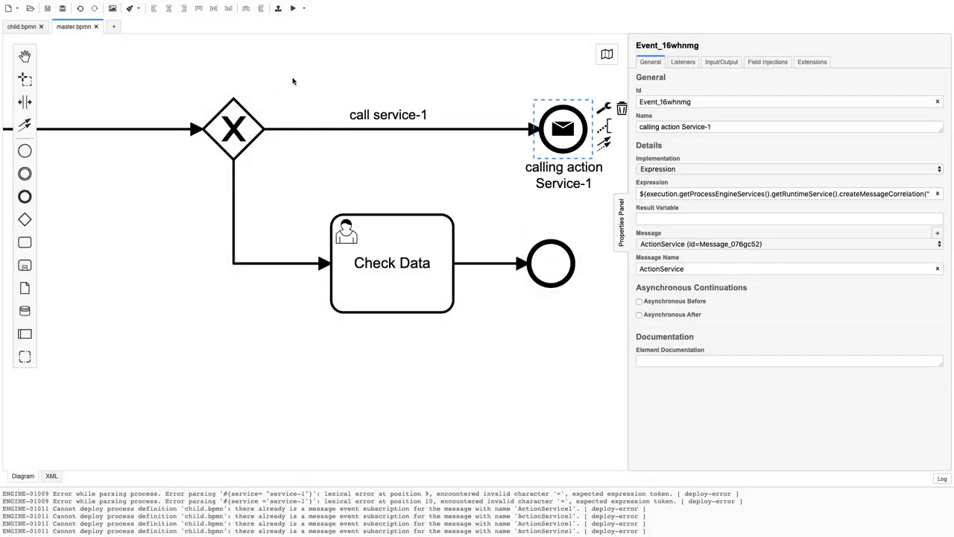
{"action": "left_click", "coordinate": [280, 10]}
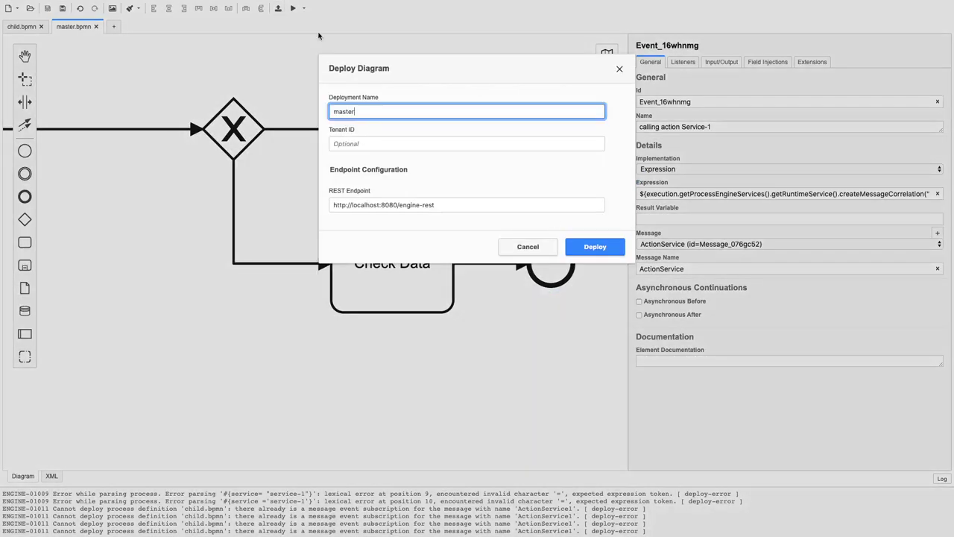
{"action": "left_click", "coordinate": [593, 246]}
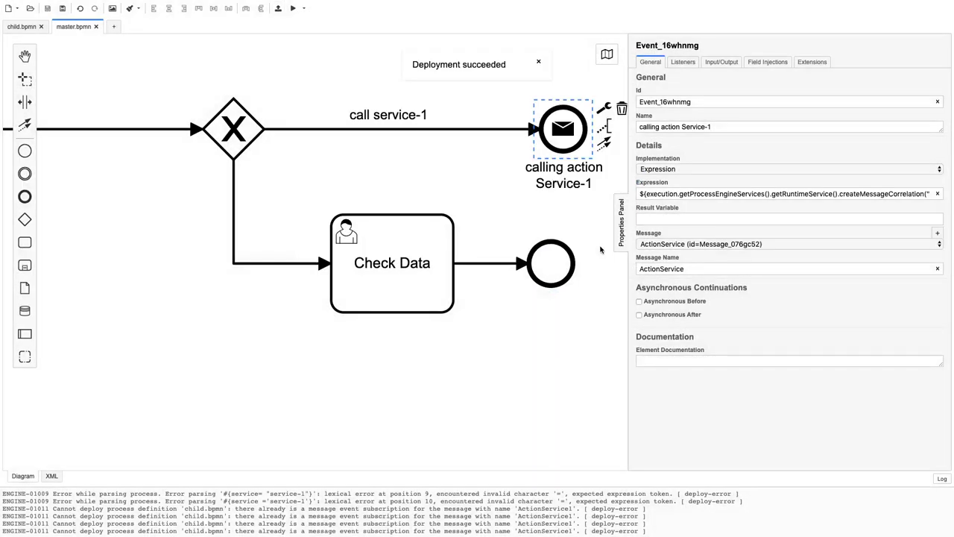
Compare the child diagram with the master and read the message end event's expression through to its setVariable and correlation calls
{"action": "left_click", "coordinate": [20, 28]}
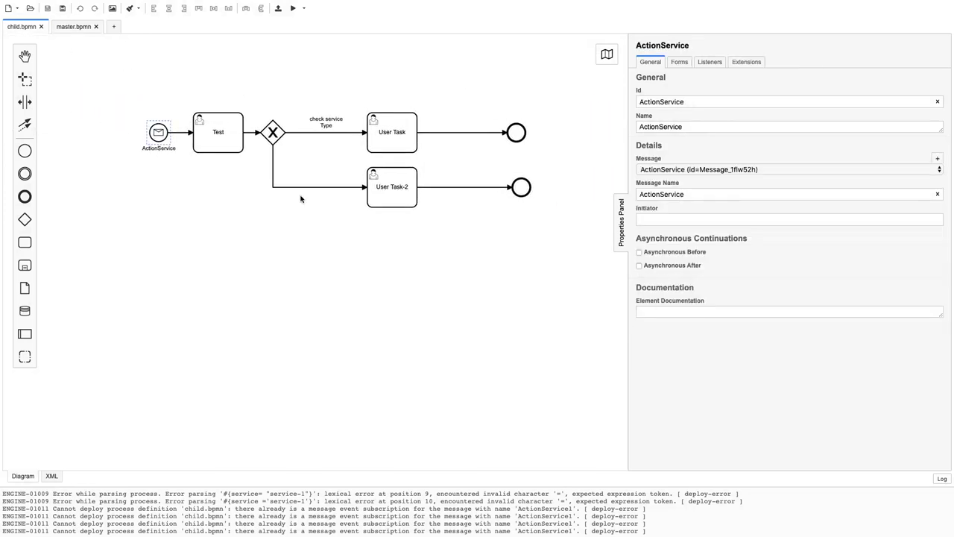
{"action": "left_click", "coordinate": [72, 26]}
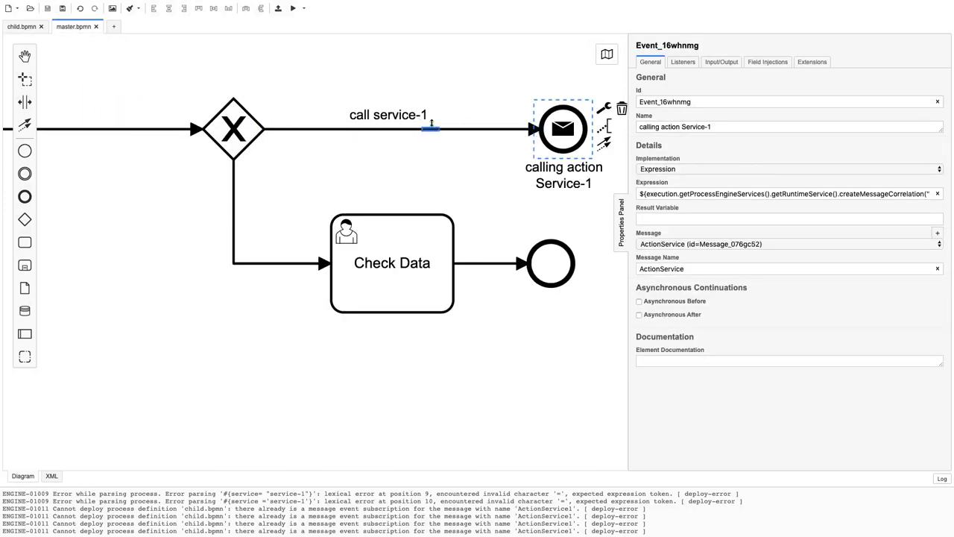
{"action": "left_click", "coordinate": [565, 133]}
{"action": "left_click", "coordinate": [888, 193]}
{"action": "key", "text": "Right"}
{"action": "key", "text": "Right"}
{"action": "key", "text": "Right"}
{"action": "key", "text": "Right"}
{"action": "key", "text": "Right"}
{"action": "key", "text": "Right"}
{"action": "key", "text": "Right"}
{"action": "key", "text": "Right"}
{"action": "key", "text": "Right"}
{"action": "key", "text": "Right"}
{"action": "key", "text": "Right"}
{"action": "key", "text": "Right"}
{"action": "key", "text": "Right"}
{"action": "key", "text": "Right"}
{"action": "key", "text": "Right"}
{"action": "key", "text": "Right"}
{"action": "key", "text": "Right"}
{"action": "key", "text": "Right"}
{"action": "key", "text": "Right"}
{"action": "key", "text": "Right"}
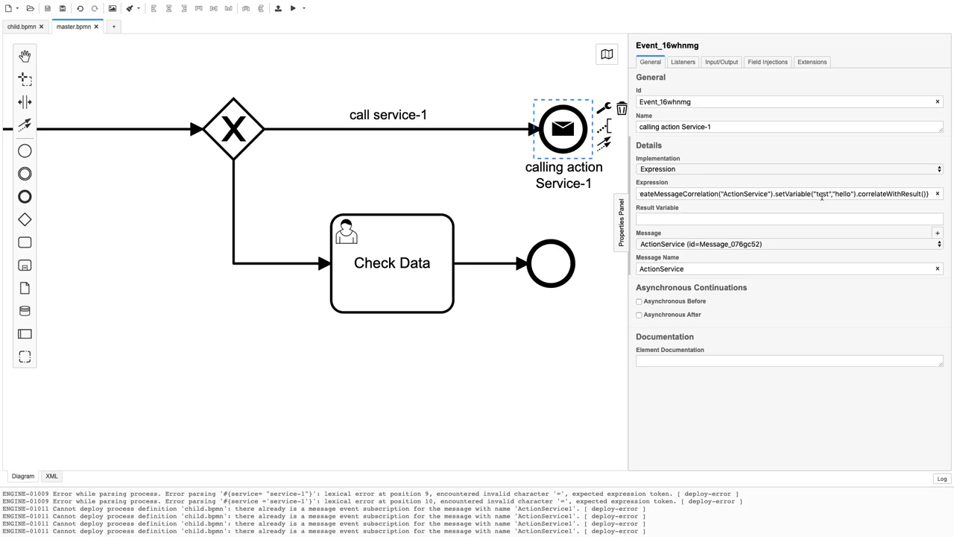
Set the condition expression of the child's "check service Type" flow to #{test == "hello"}
{"action": "left_click", "coordinate": [24, 28]}
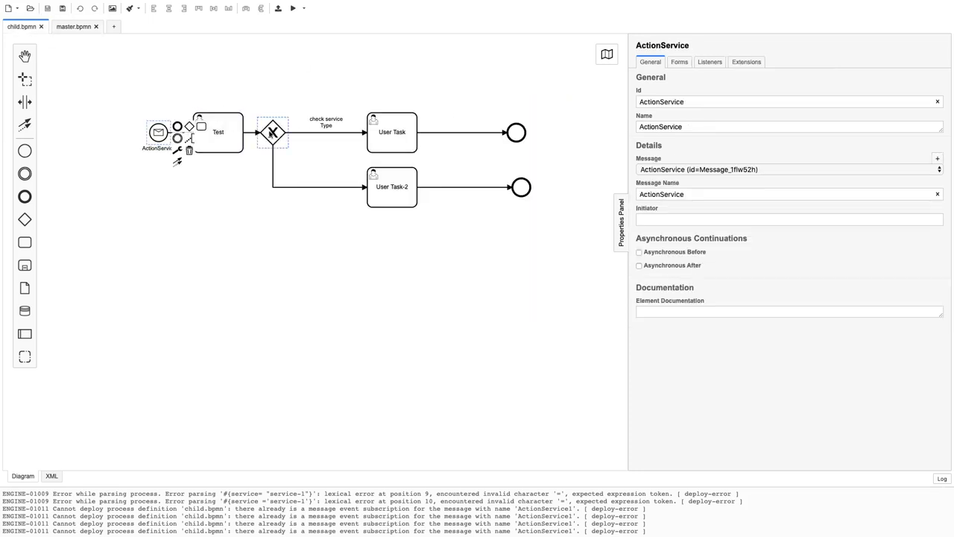
{"action": "left_click", "coordinate": [318, 134]}
{"action": "double_click", "coordinate": [669, 194]}
{"action": "type", "text": "test"}
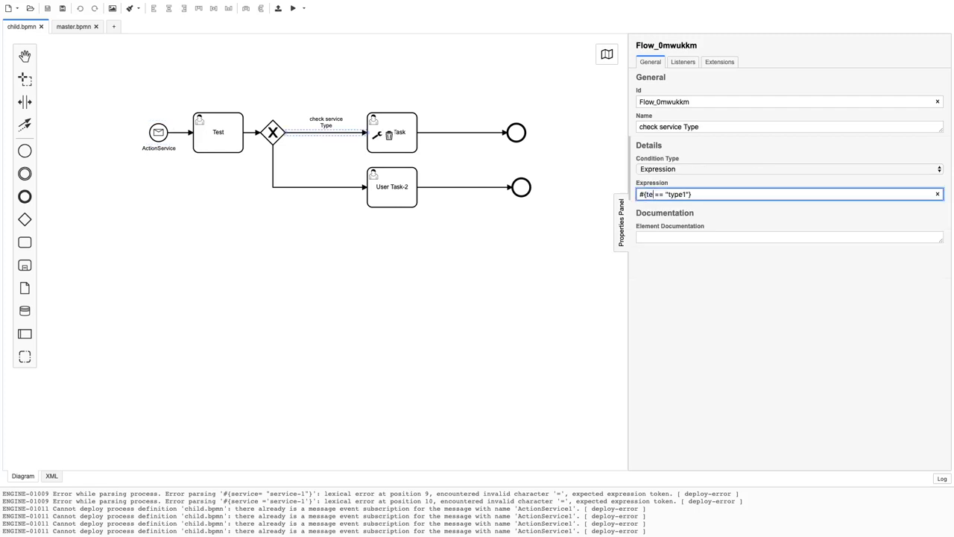
{"action": "double_click", "coordinate": [683, 194]}
{"action": "type", "text": ".setVariable(\"test\", 'hello')"}
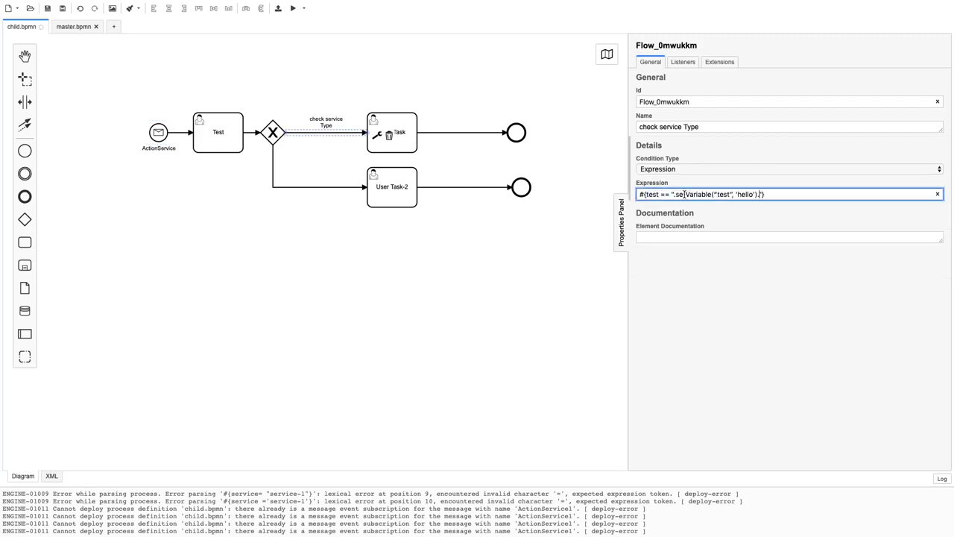
{"action": "key", "text": "ctrl+z"}
{"action": "double_click", "coordinate": [683, 194]}
{"action": "type", "text": "hello"}
{"action": "left_click", "coordinate": [494, 234]}
{"action": "key", "text": "ctrl+s"}
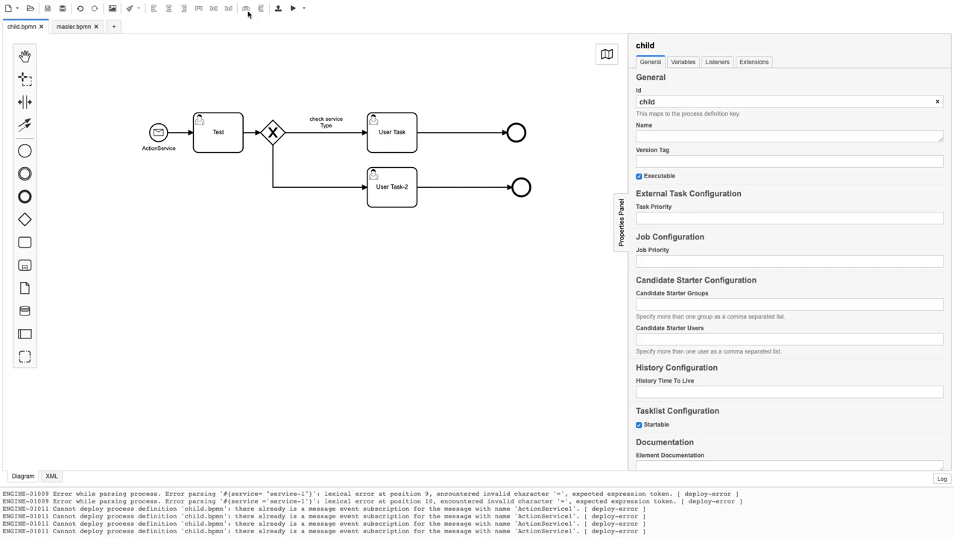
{"action": "left_click", "coordinate": [278, 9]}
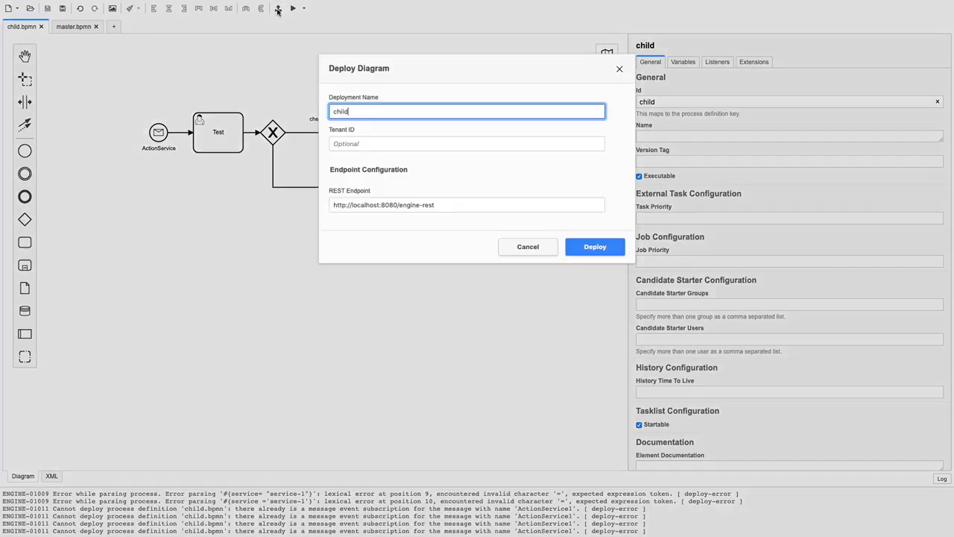
{"action": "left_click", "coordinate": [585, 246]}
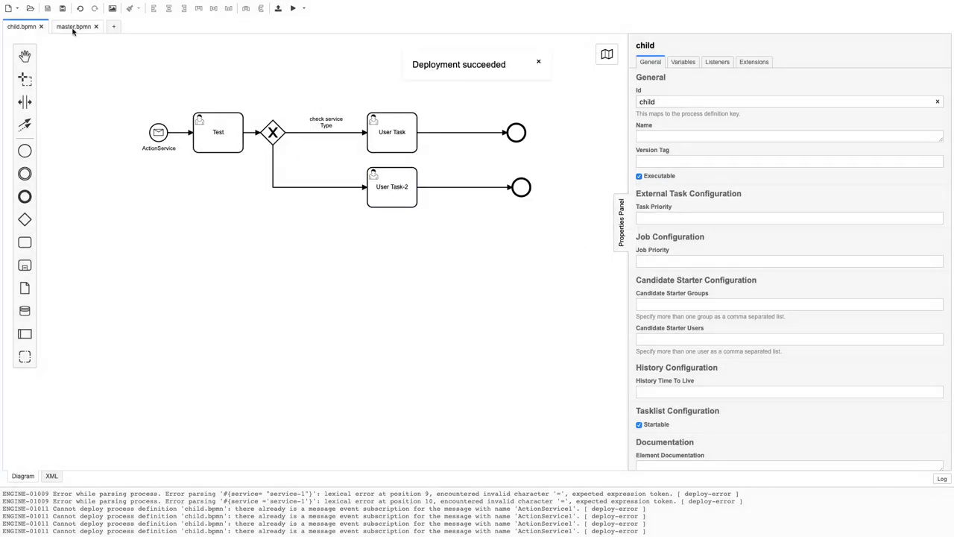
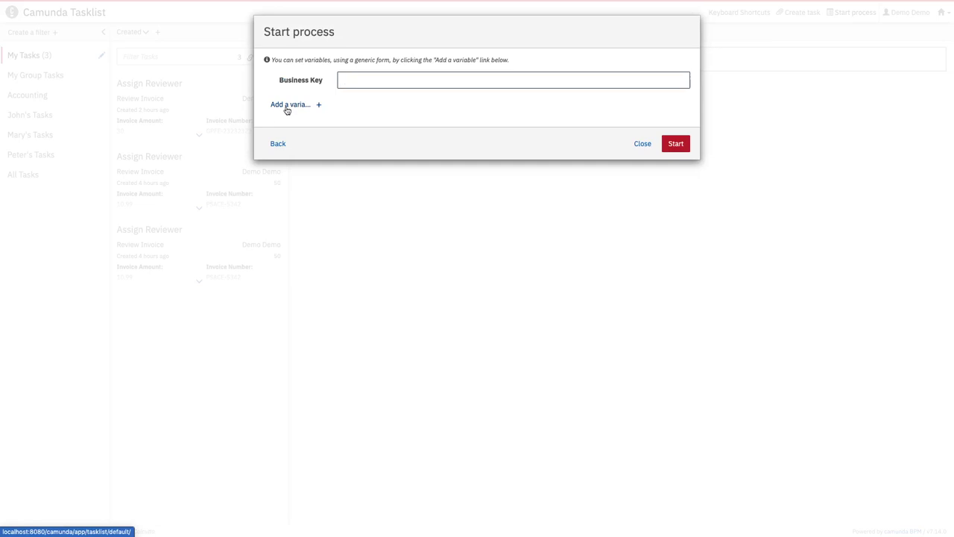
Add a start variable named service to the process being started
{"action": "left_click", "coordinate": [291, 105]}
{"action": "left_click", "coordinate": [363, 127]}
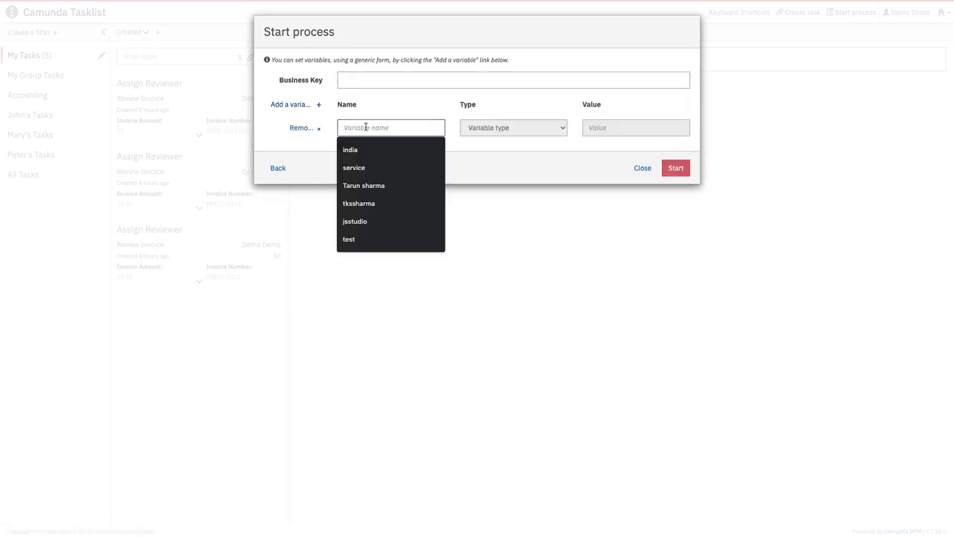
{"action": "type", "text": "st"}
{"action": "key", "text": "BackSpace"}
{"action": "key", "text": "BackSpace"}
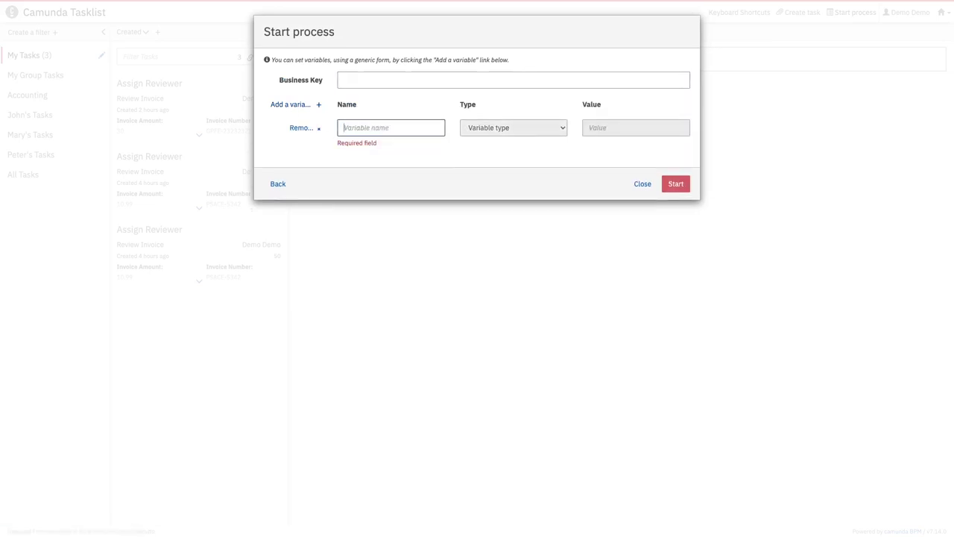
{"action": "type", "text": "service"}
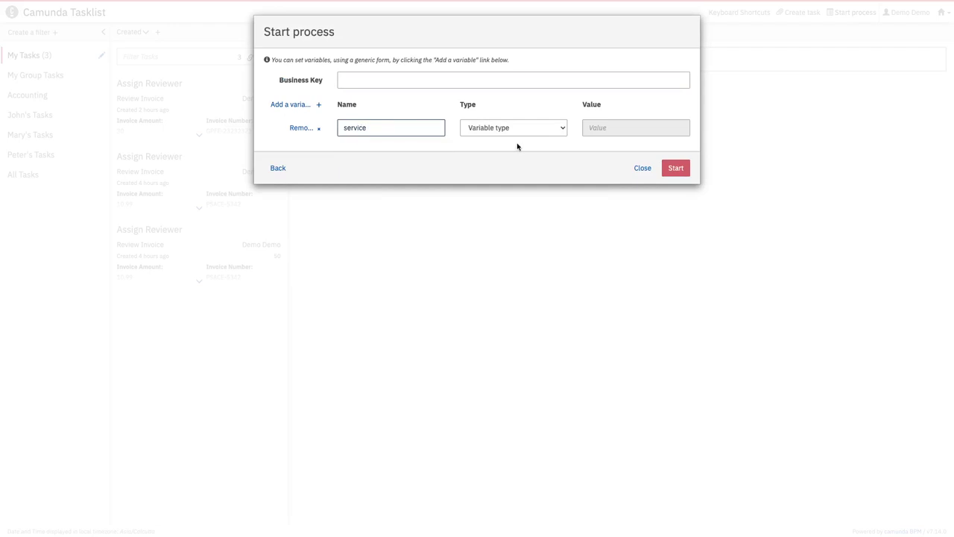
Give the service variable the type String and the value test, and start the process
{"action": "left_click", "coordinate": [602, 126]}
{"action": "left_click", "coordinate": [522, 128]}
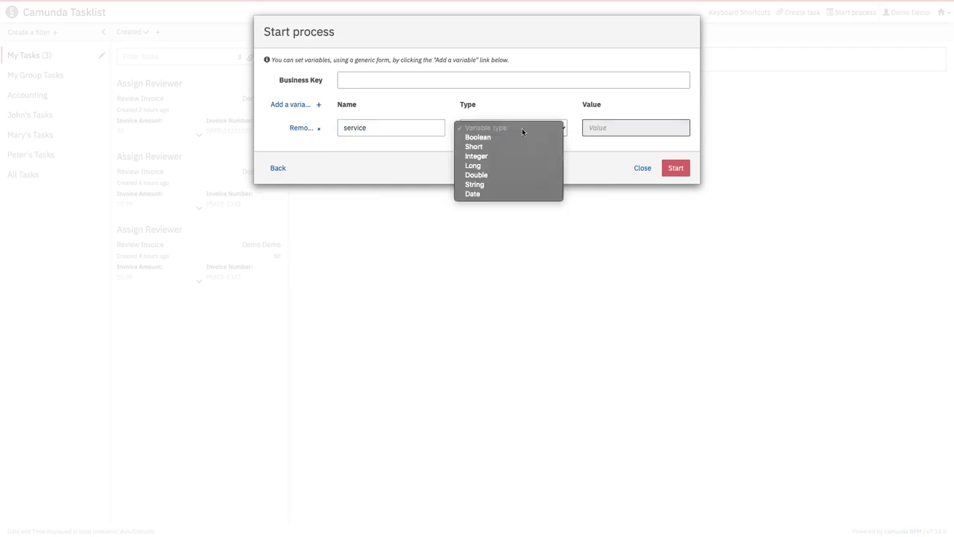
{"action": "left_click", "coordinate": [483, 186]}
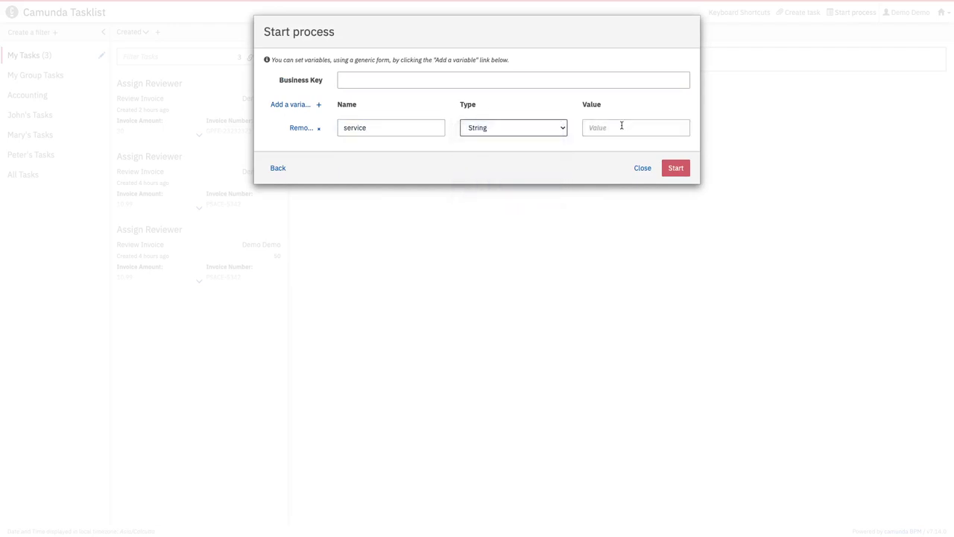
{"action": "left_click", "coordinate": [622, 126]}
{"action": "type", "text": "test"}
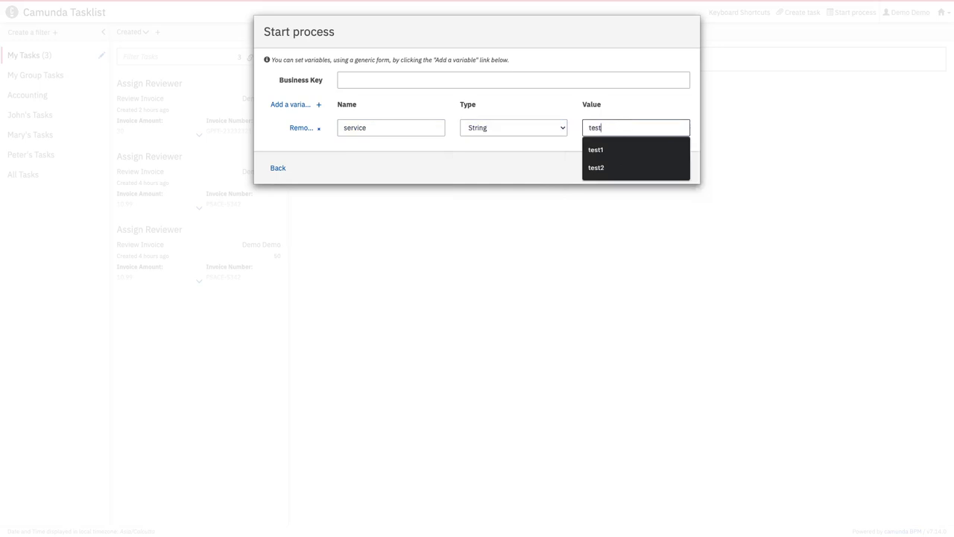
{"action": "left_click", "coordinate": [562, 114]}
{"action": "left_click", "coordinate": [676, 172]}
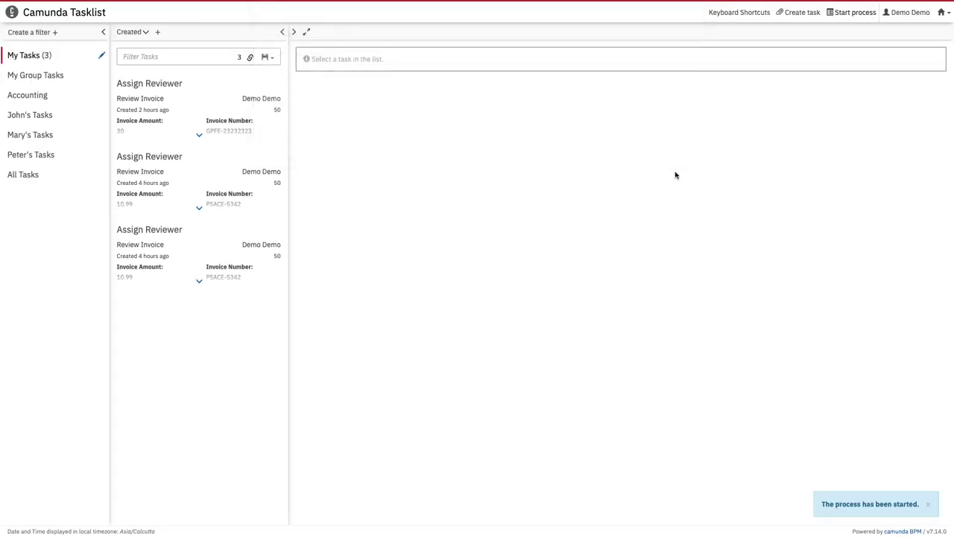
Switch to Camunda Cockpit and open the master process definition to check where its running instance is waiting
{"action": "left_click", "coordinate": [941, 12]}
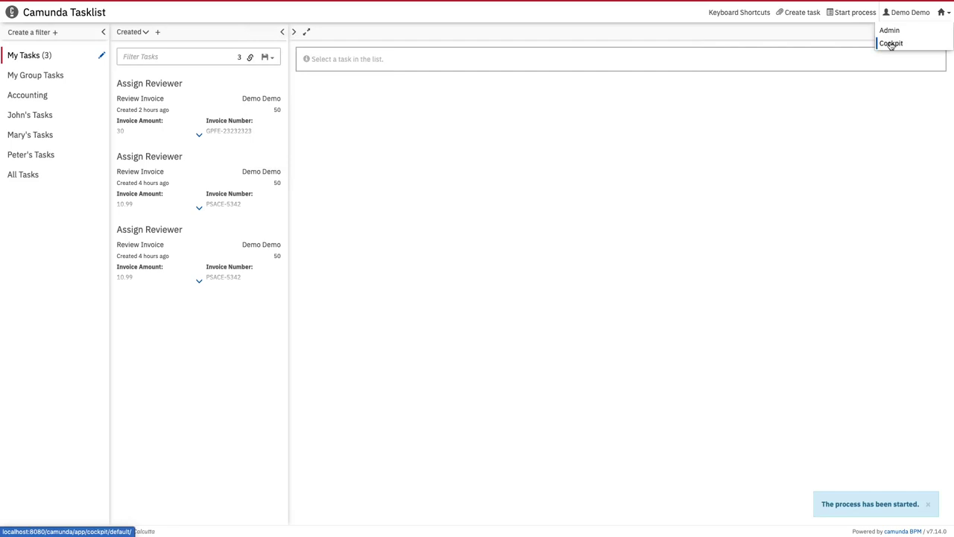
{"action": "left_click", "coordinate": [889, 42]}
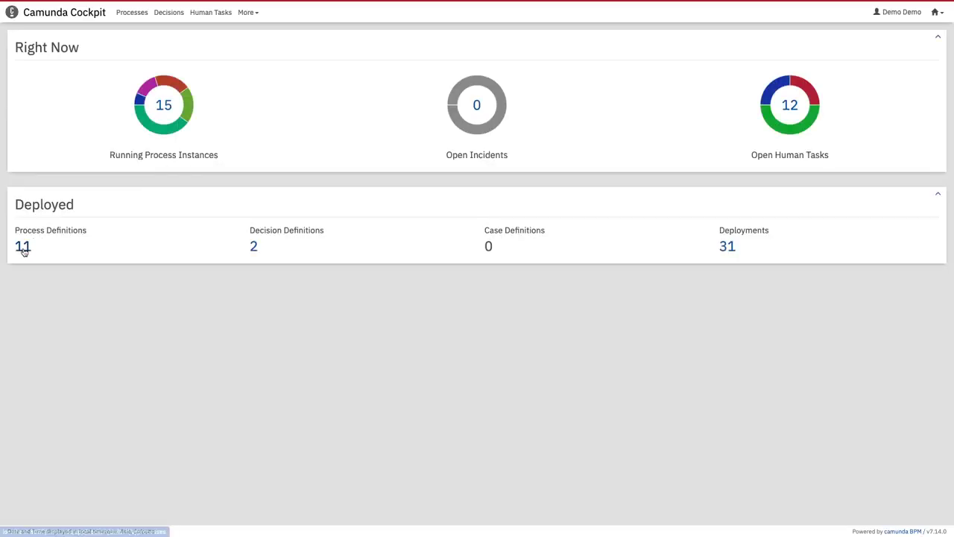
{"action": "left_click", "coordinate": [23, 247]}
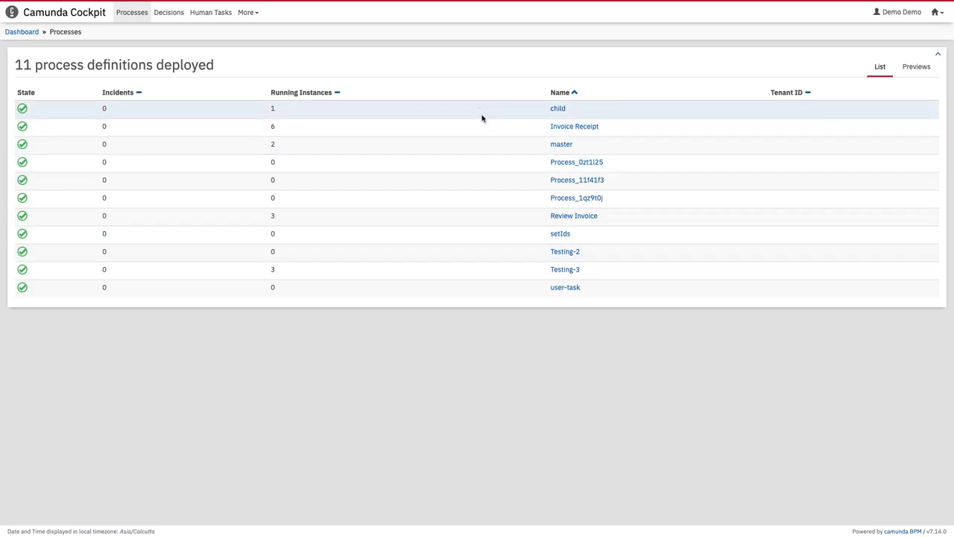
{"action": "left_click", "coordinate": [564, 145]}
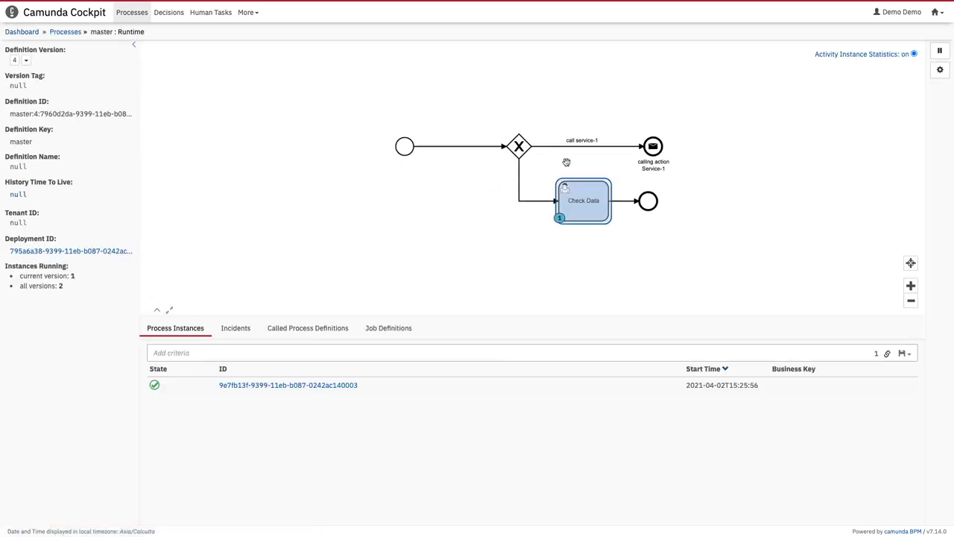
Return to the master diagram in Camunda Modeler and inspect the condition expressions on both outgoing gateway flows
{"action": "key", "text": "ctrl+Left"}
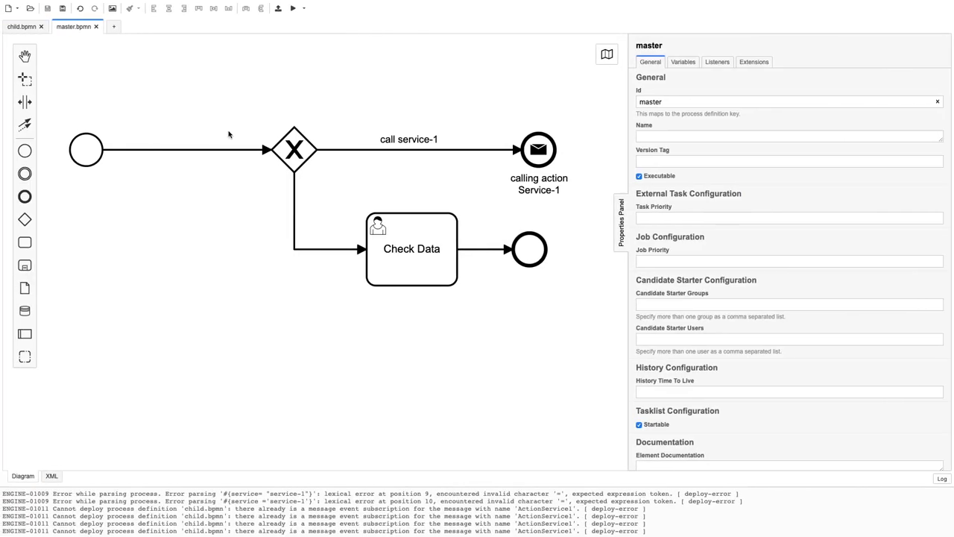
{"action": "left_click", "coordinate": [362, 152]}
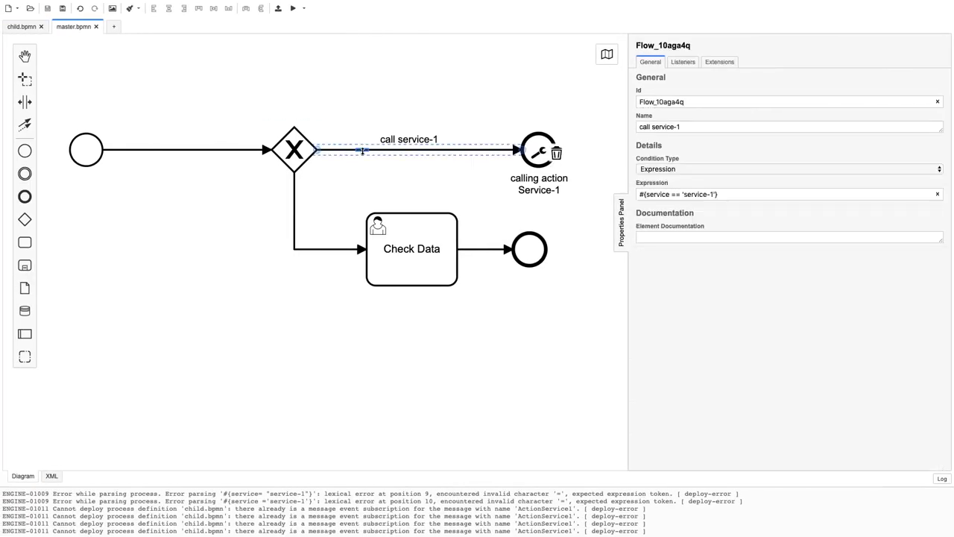
{"action": "left_click", "coordinate": [310, 248]}
{"action": "left_click", "coordinate": [434, 247]}
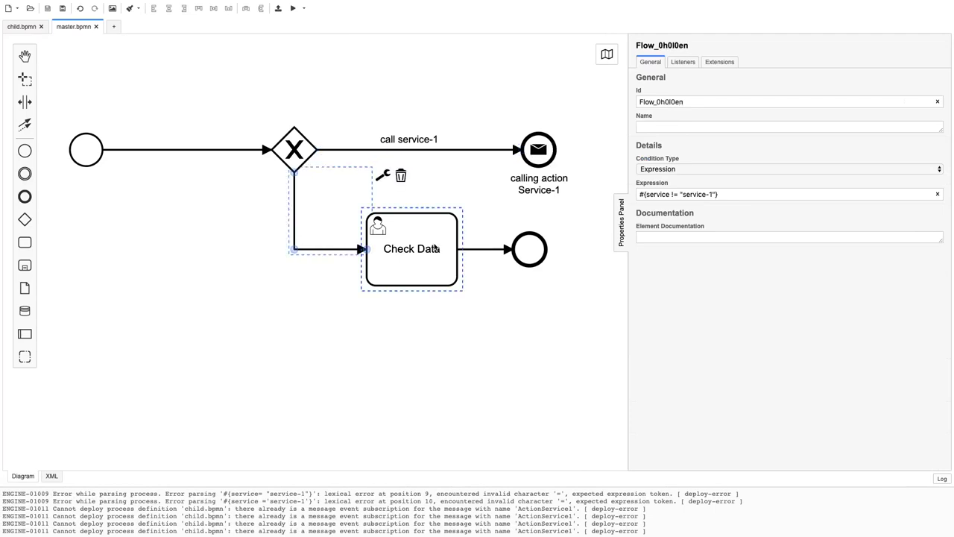
{"action": "left_click", "coordinate": [368, 149]}
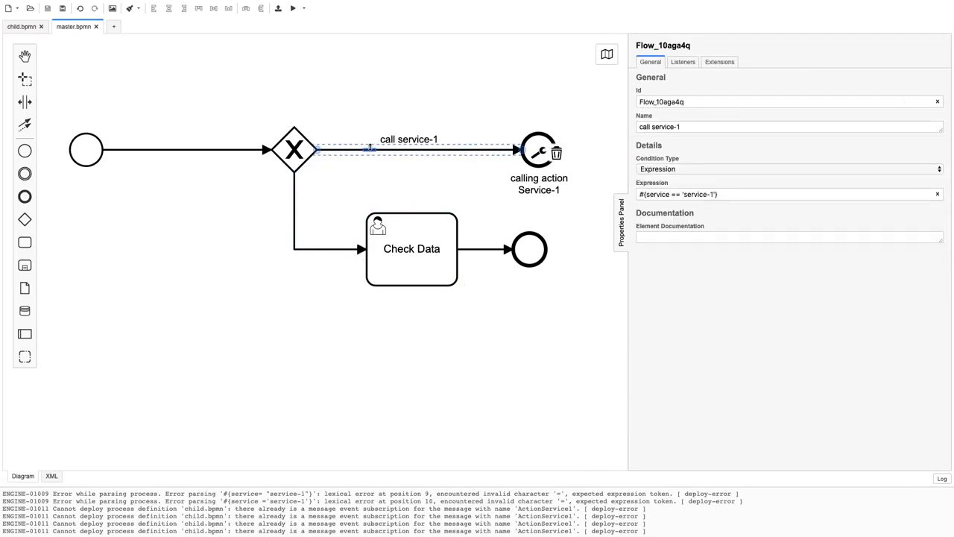
Switch to Camunda Cockpit, open the master instance waiting at Check Data, and delete that process instance with custom listeners and IO mappings skipped
{"action": "left_click_drag", "start_coordinate": [714, 194], "coordinate": [697, 194]}
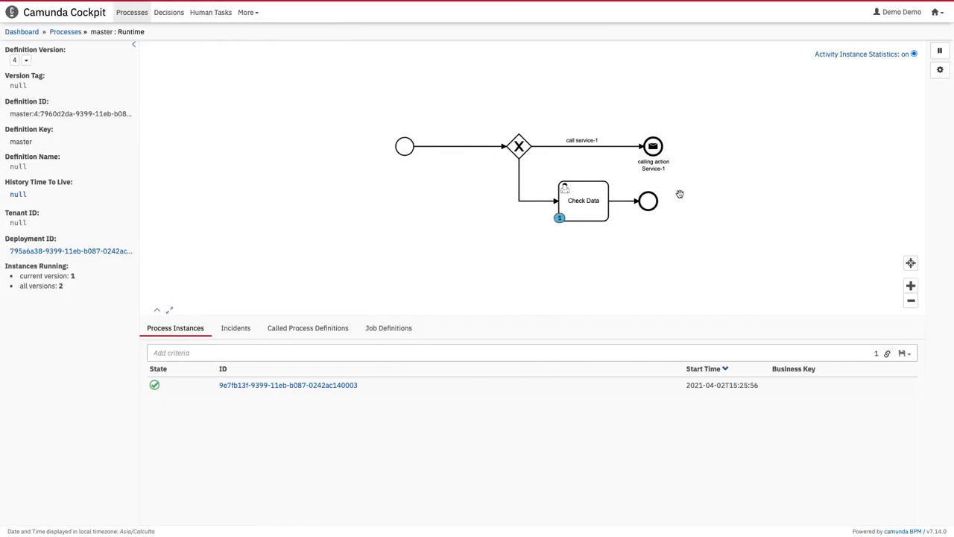
{"action": "left_click", "coordinate": [586, 213]}
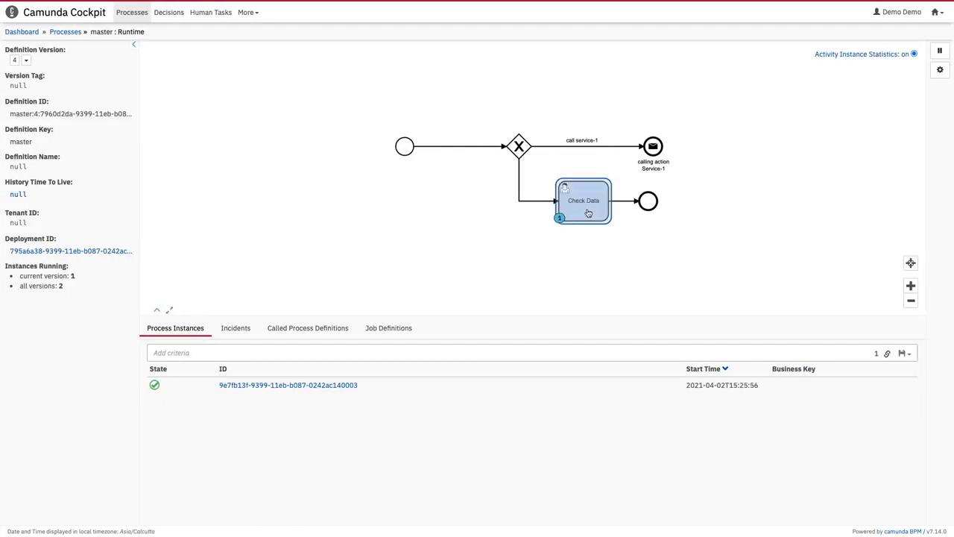
{"action": "left_click", "coordinate": [319, 384]}
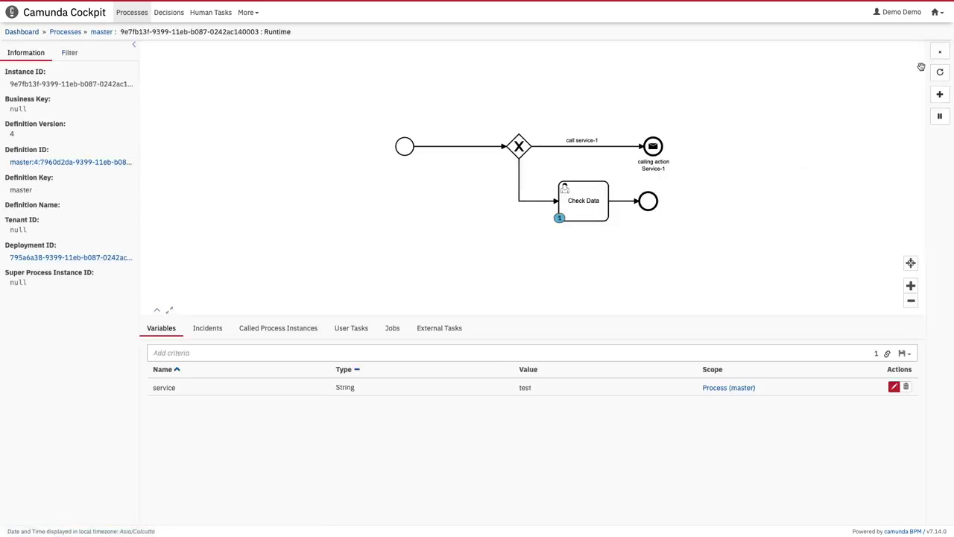
{"action": "left_click", "coordinate": [940, 51]}
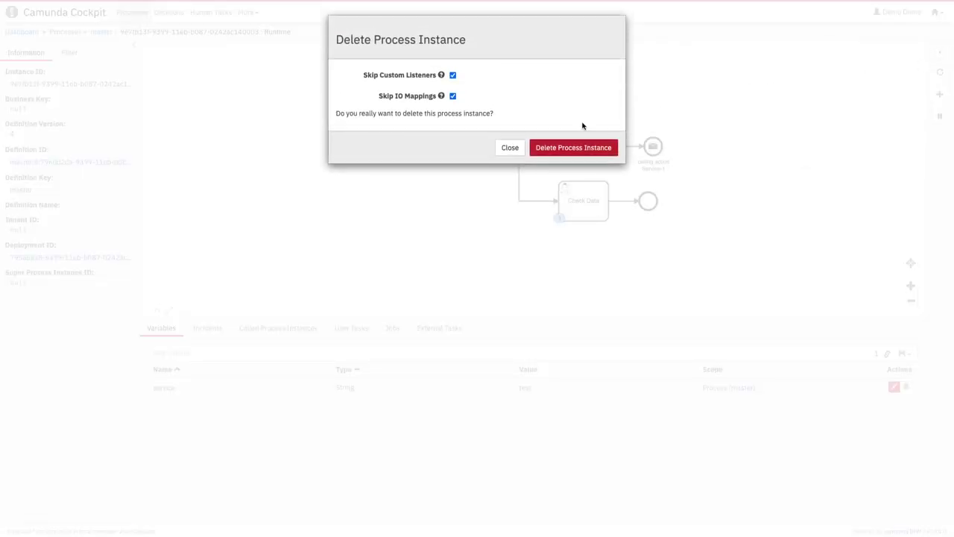
{"action": "left_click", "coordinate": [571, 148]}
{"action": "left_click", "coordinate": [605, 175]}
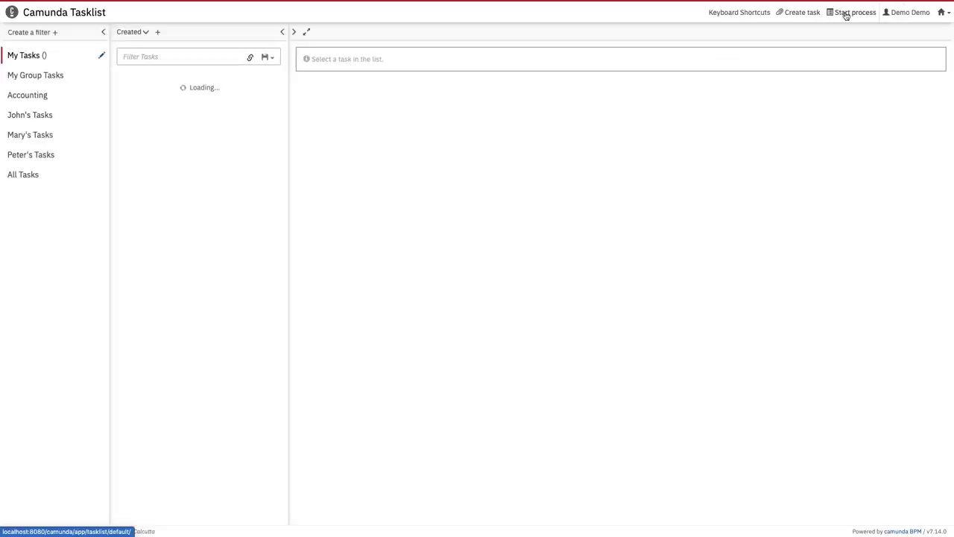
Begin starting the master process from Camunda Tasklist and add a start variable named service
{"action": "left_click", "coordinate": [846, 13]}
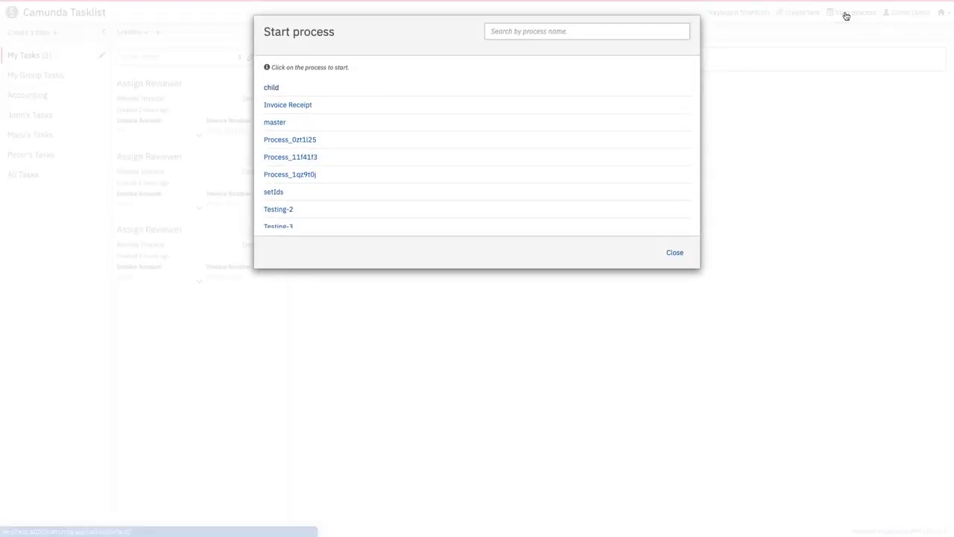
{"action": "left_click", "coordinate": [273, 124]}
{"action": "left_click", "coordinate": [303, 104]}
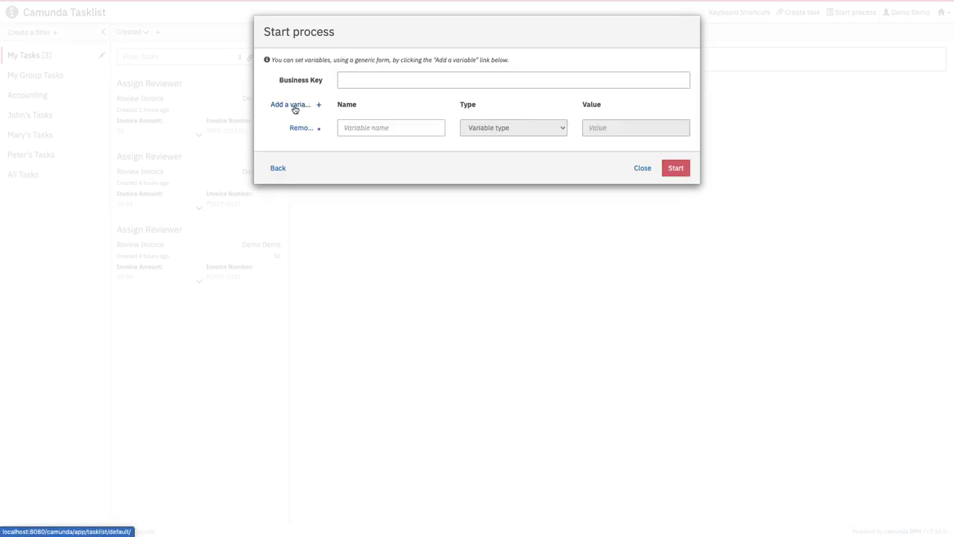
{"action": "left_click", "coordinate": [348, 128]}
{"action": "type", "text": "servic"}
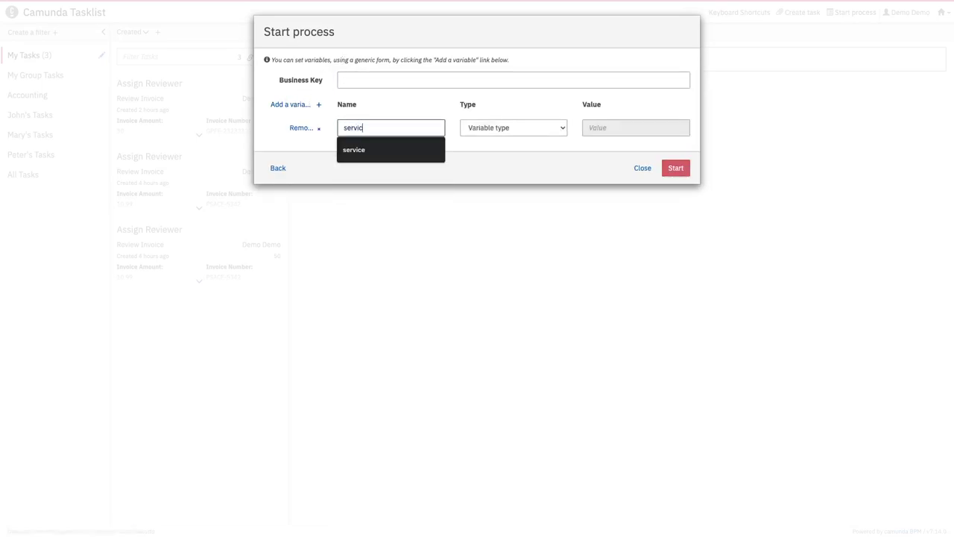
{"action": "type", "text": "e"}
Give the service variable the type String and the value service-1, and start the master process
{"action": "left_click", "coordinate": [466, 128]}
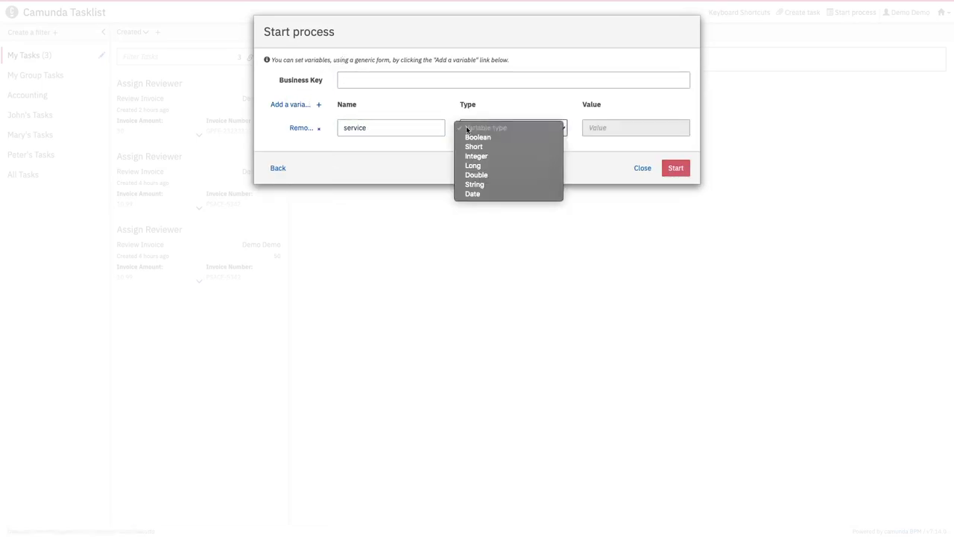
{"action": "left_click", "coordinate": [475, 184]}
{"action": "left_click", "coordinate": [610, 127]}
{"action": "key", "text": "Down"}
{"action": "key", "text": "Return"}
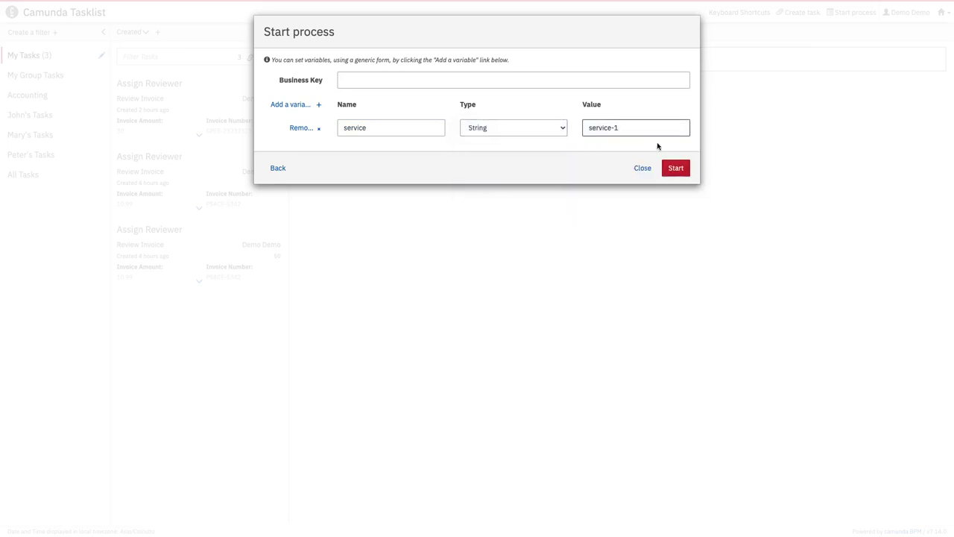
{"action": "left_click", "coordinate": [675, 167]}
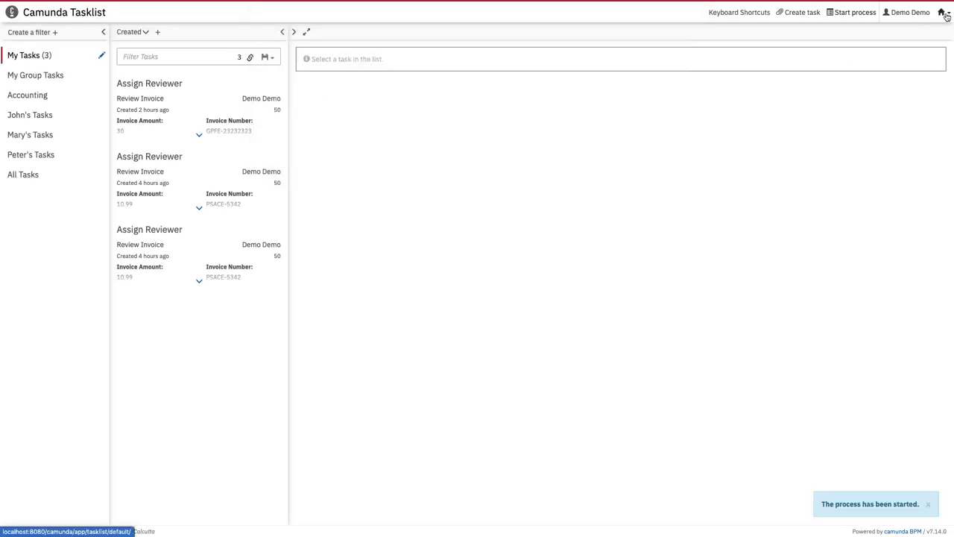
In Camunda Cockpit, open the child process definition and its running instance at the Test task to examine the instance's variables
{"action": "left_click", "coordinate": [945, 14]}
{"action": "left_click", "coordinate": [891, 44]}
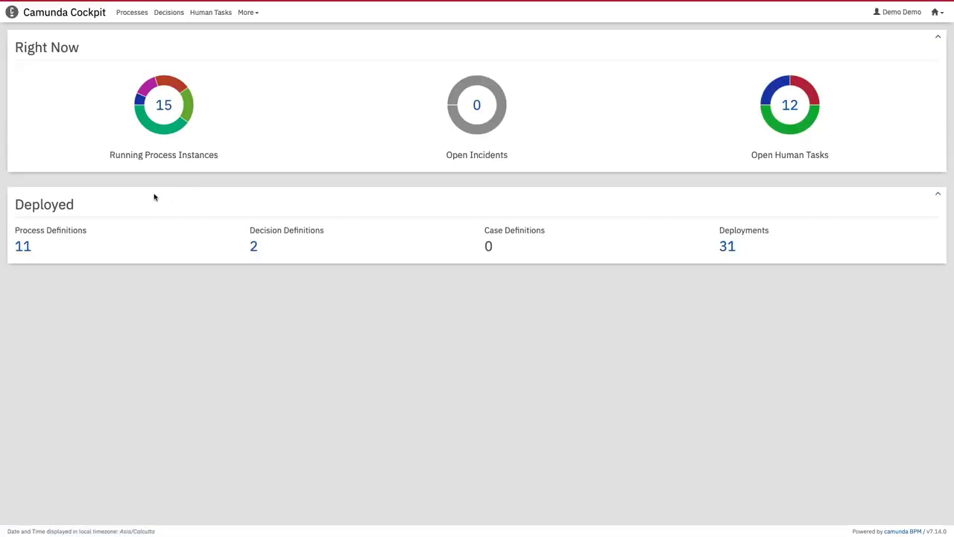
{"action": "left_click", "coordinate": [22, 246]}
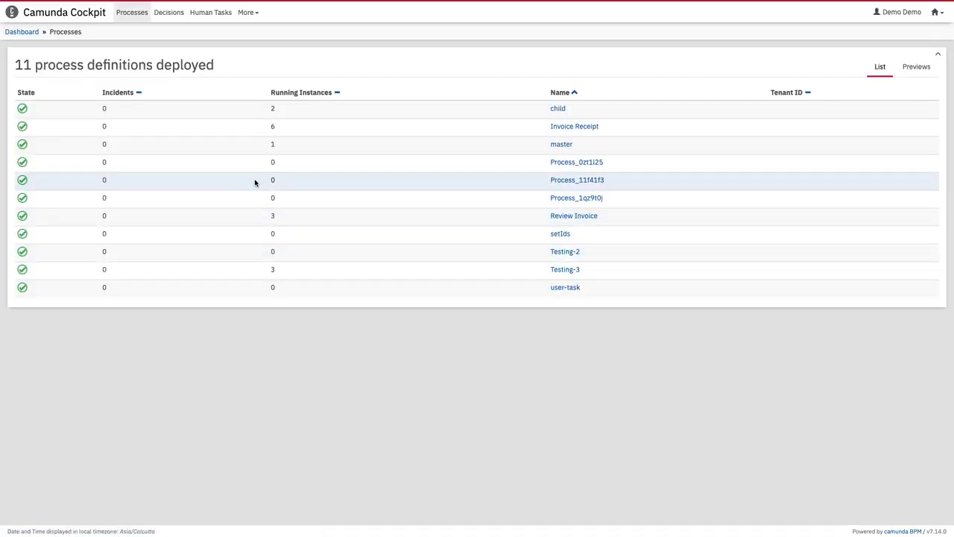
{"action": "left_click", "coordinate": [557, 109]}
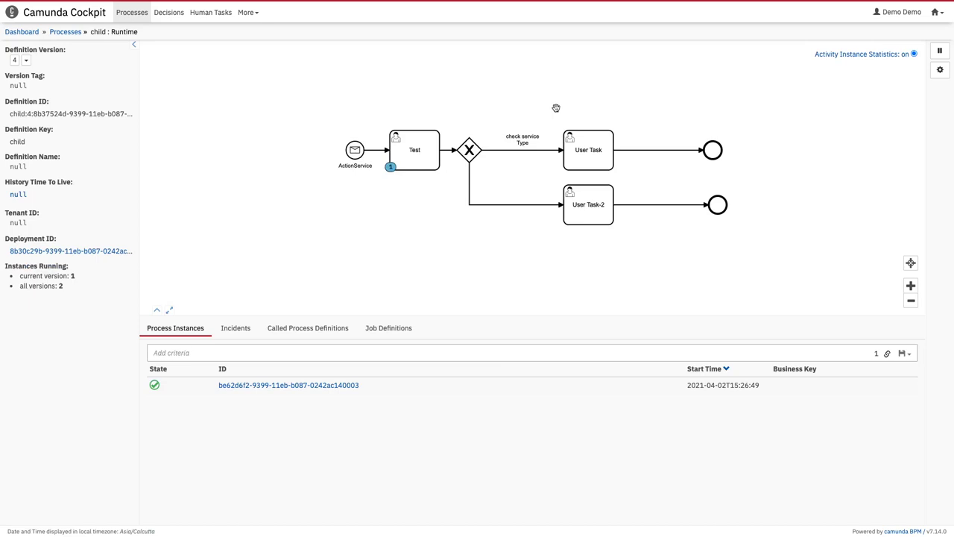
{"action": "left_click", "coordinate": [415, 153]}
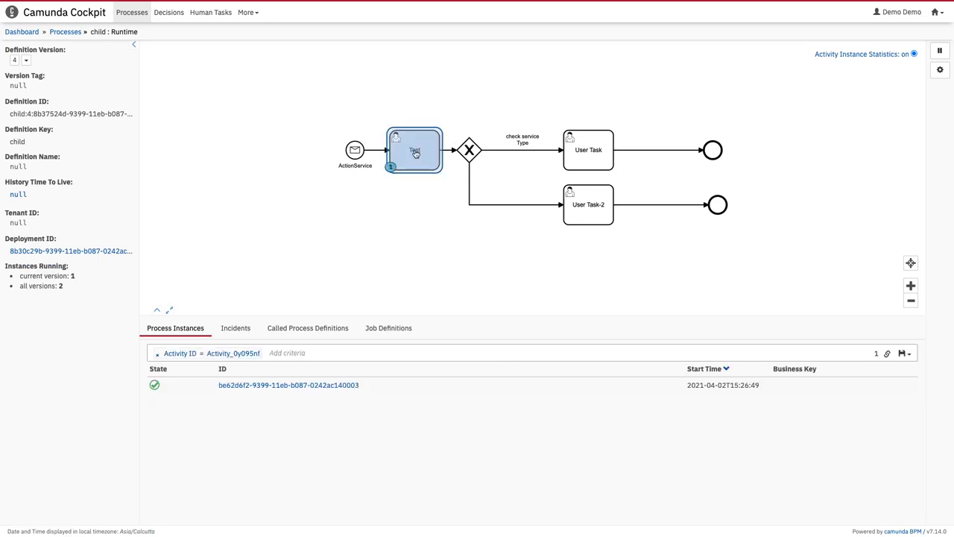
{"action": "left_click", "coordinate": [269, 386]}
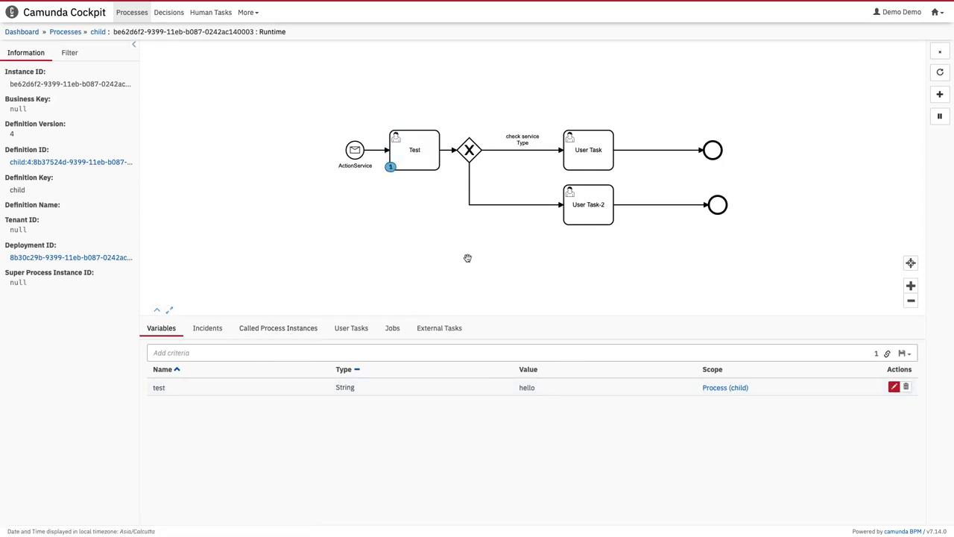
Open the child instance's Test user task in Camunda Tasklist, claim it, and complete it
{"action": "left_click", "coordinate": [351, 328]}
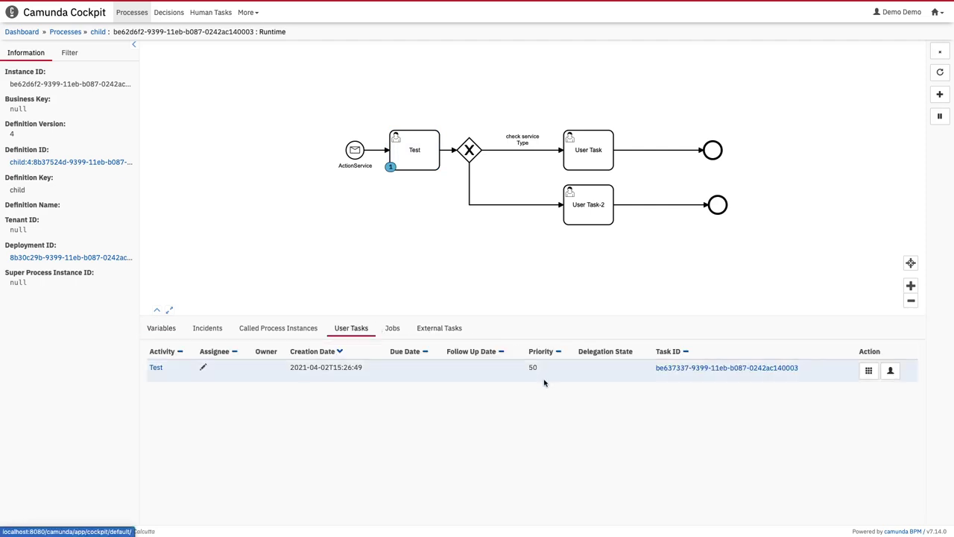
{"action": "left_click", "coordinate": [707, 368]}
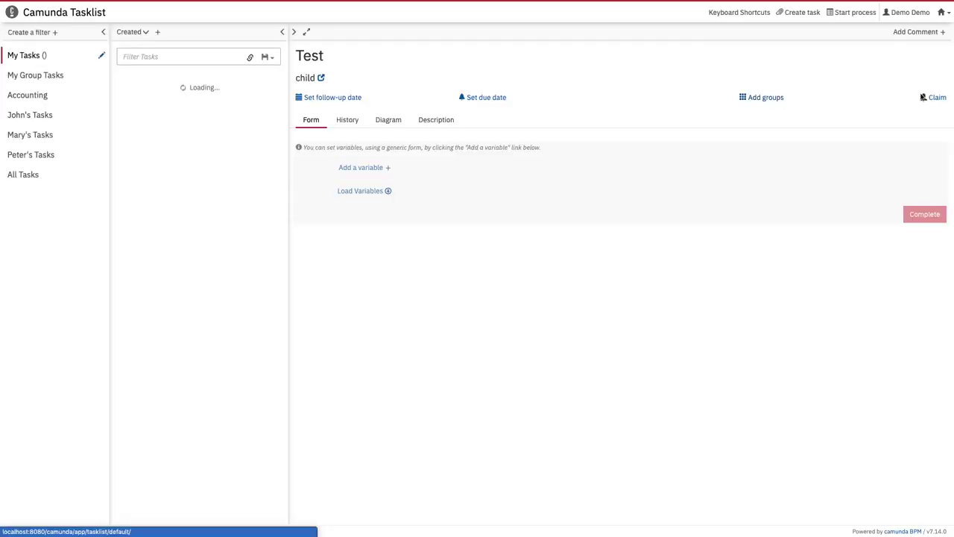
{"action": "left_click", "coordinate": [937, 97]}
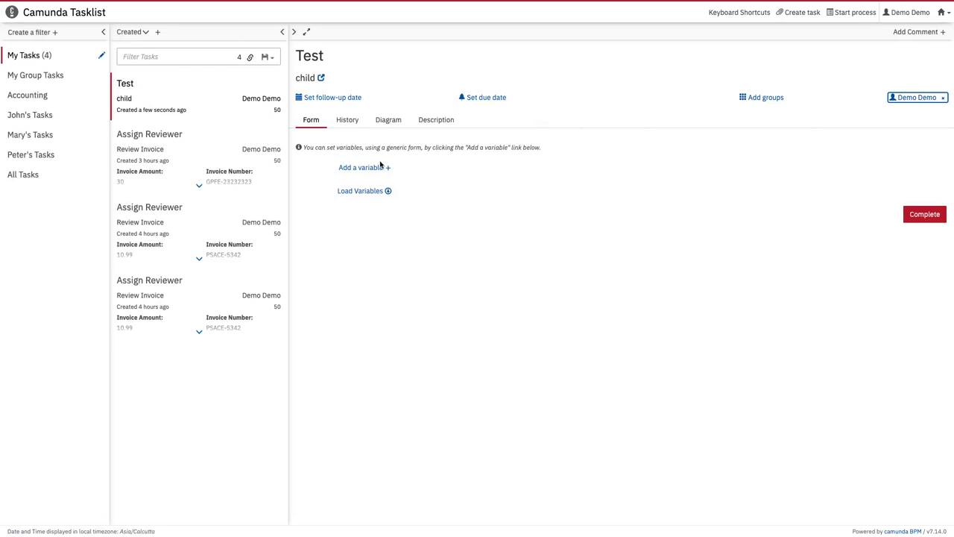
{"action": "left_click", "coordinate": [925, 214]}
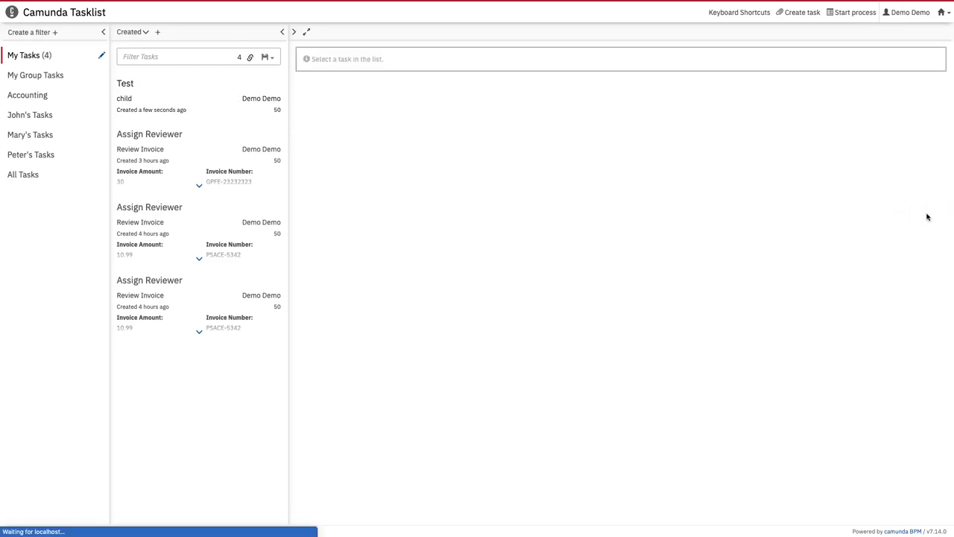
Return to Camunda Cockpit and reopen the child process definition to check which user task its instance has reached
{"action": "left_click", "coordinate": [943, 12]}
{"action": "left_click", "coordinate": [890, 43]}
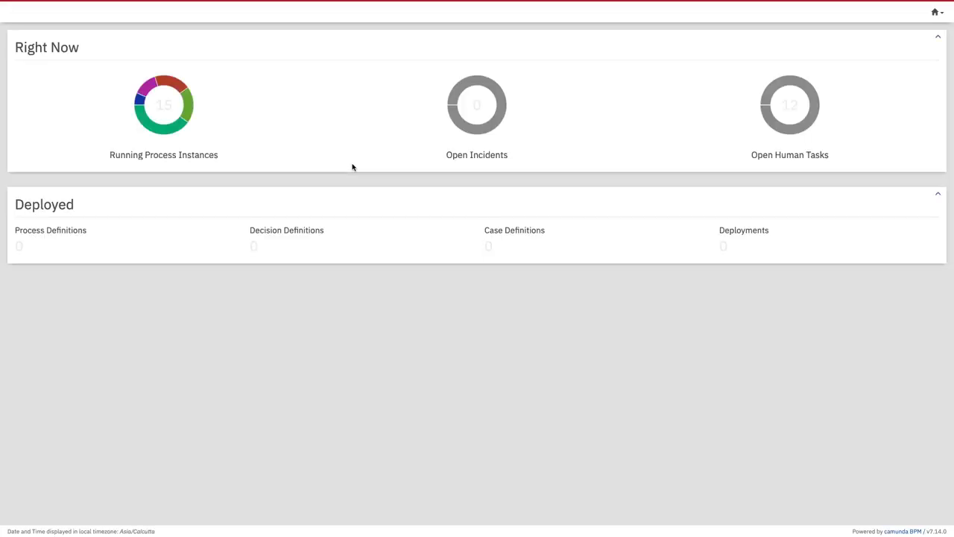
{"action": "left_click", "coordinate": [21, 246]}
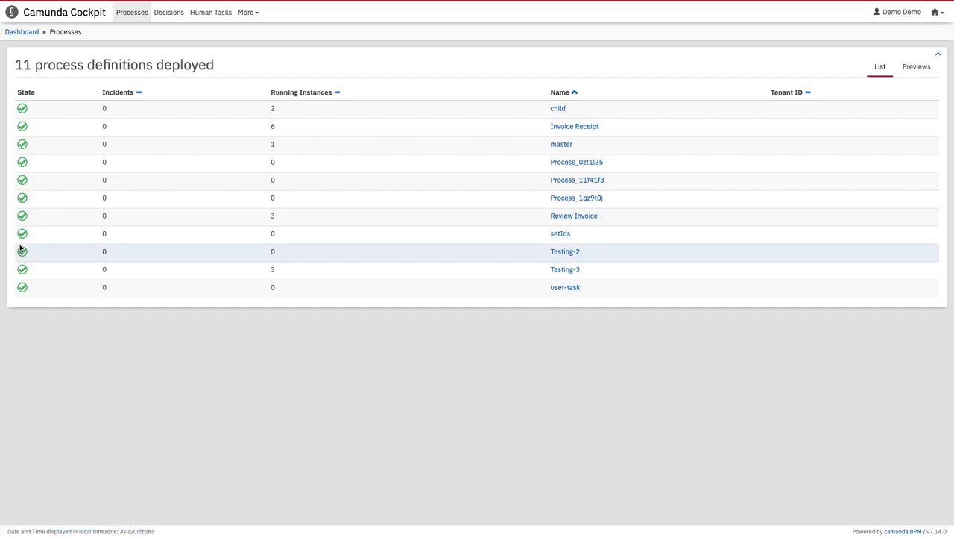
{"action": "left_click", "coordinate": [560, 110]}
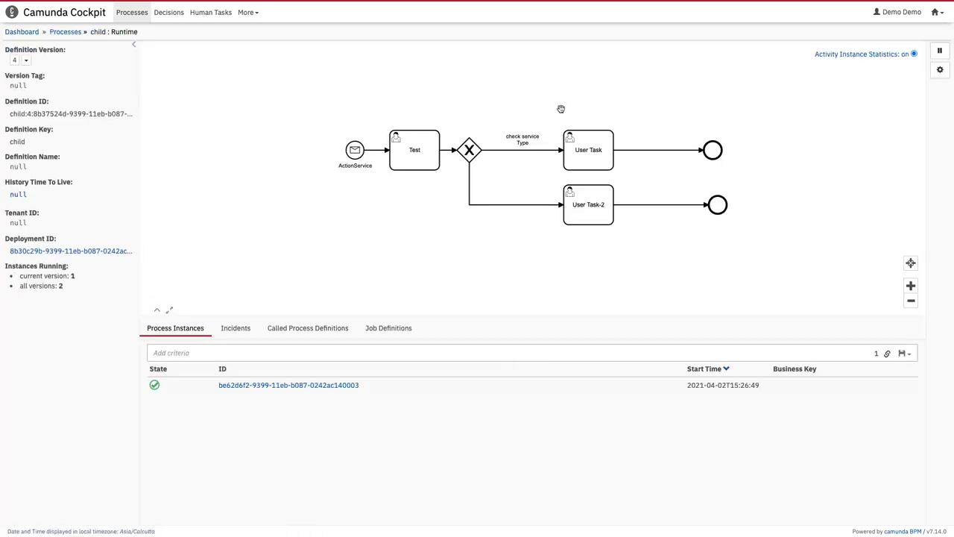
{"action": "left_click", "coordinate": [583, 149]}
Switch to the child diagram in Camunda Modeler and inspect the check service Type flow's condition and the User Task it leads to
{"action": "key", "text": "ctrl+Left"}
{"action": "left_click", "coordinate": [309, 95]}
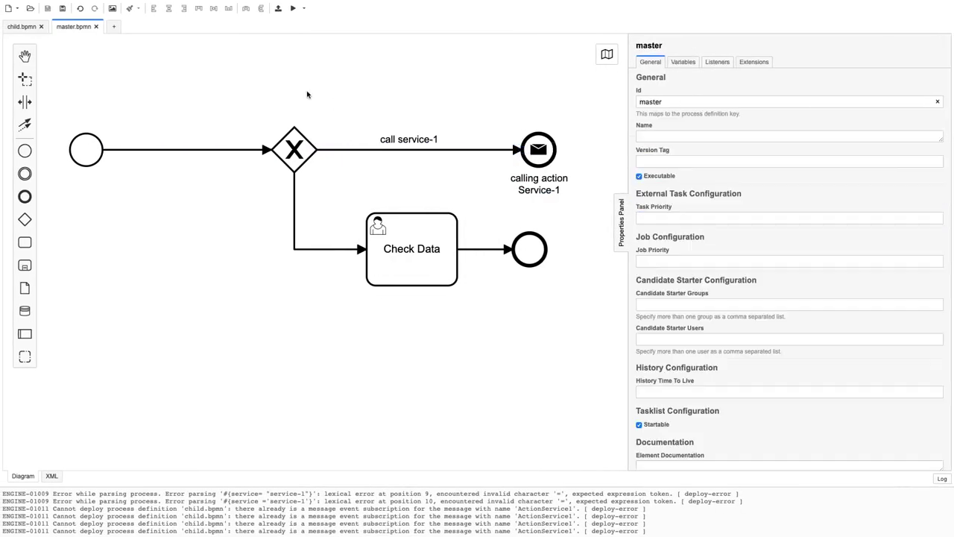
{"action": "left_click", "coordinate": [30, 26]}
{"action": "left_click", "coordinate": [302, 132]}
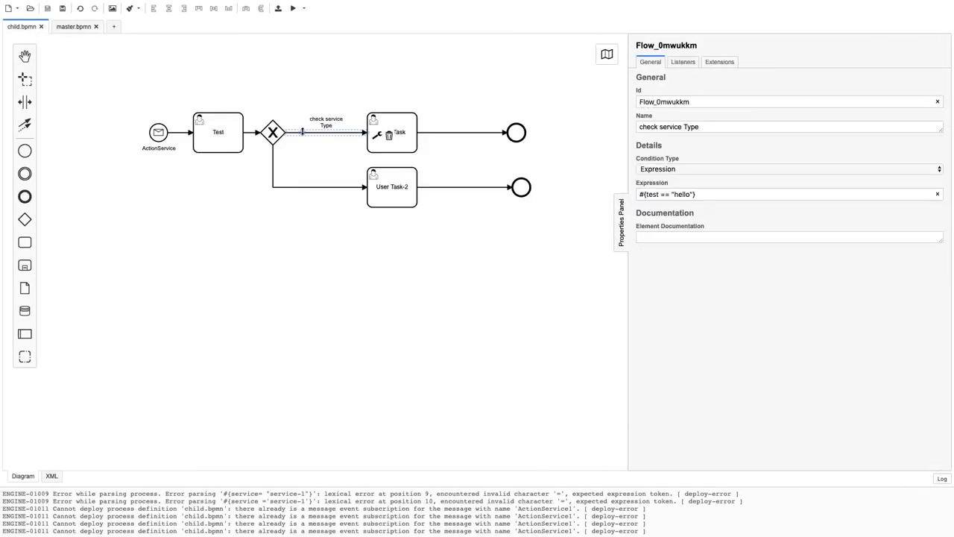
{"action": "left_click", "coordinate": [305, 301]}
{"action": "scroll", "coordinate": [306, 300], "scroll_direction": "up", "scroll_amount": 2}
{"action": "scroll", "coordinate": [306, 300], "scroll_direction": "up", "scroll_amount": 2}
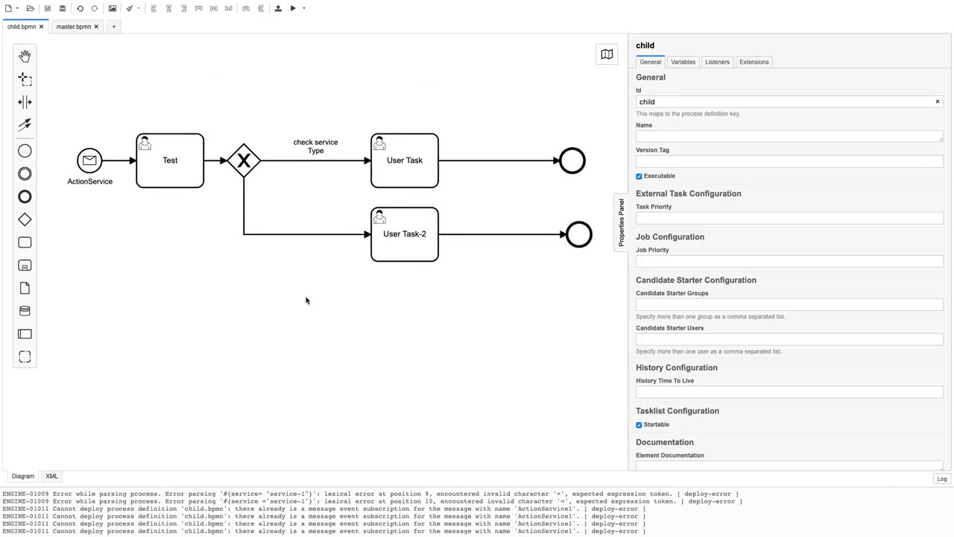
{"action": "left_click", "coordinate": [293, 169]}
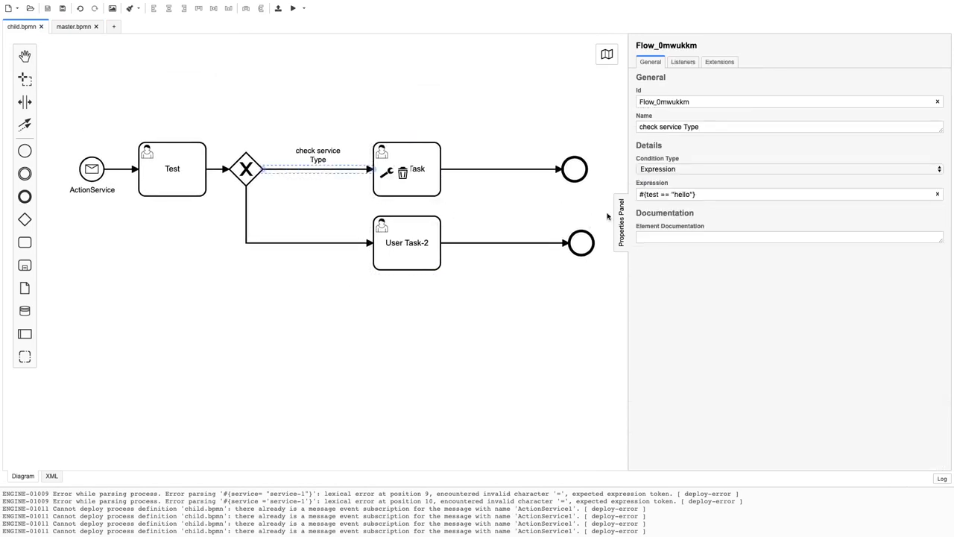
{"action": "left_click", "coordinate": [423, 169]}
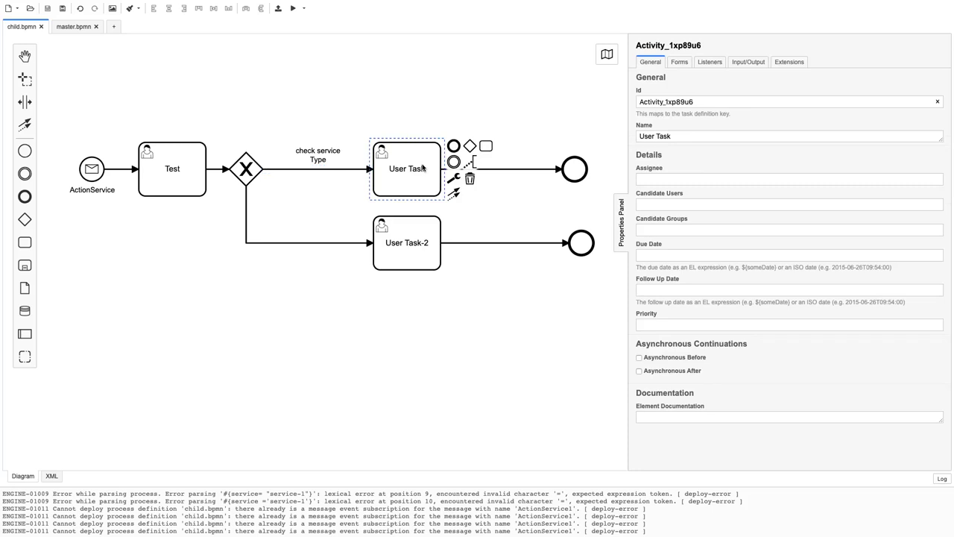
Return to the master diagram to review its gateway and the calling action Service-1 message end event
{"action": "left_click", "coordinate": [89, 29]}
{"action": "scroll", "coordinate": [266, 288], "scroll_direction": "right", "scroll_amount": 2}
{"action": "scroll", "coordinate": [266, 288], "scroll_direction": "down", "scroll_amount": 1}
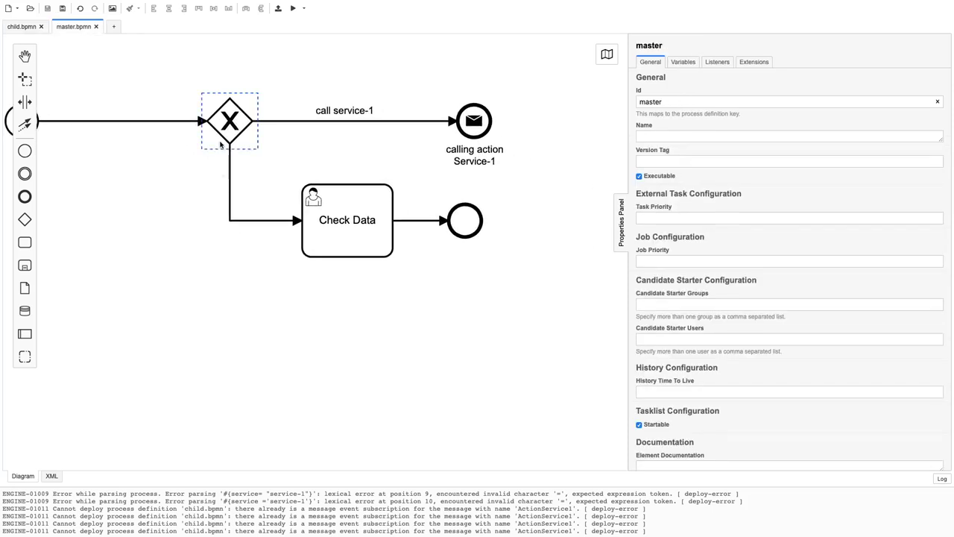